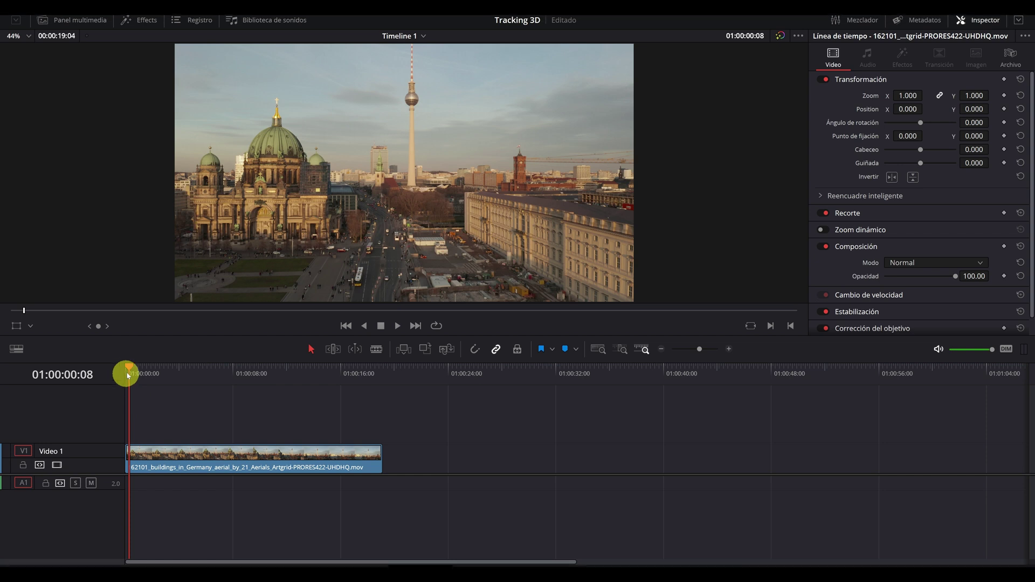
- Scrub through the Berlin aerial footage, then bring the clip into the Fusion page
left_click_drag(131, 372, 290, 378)
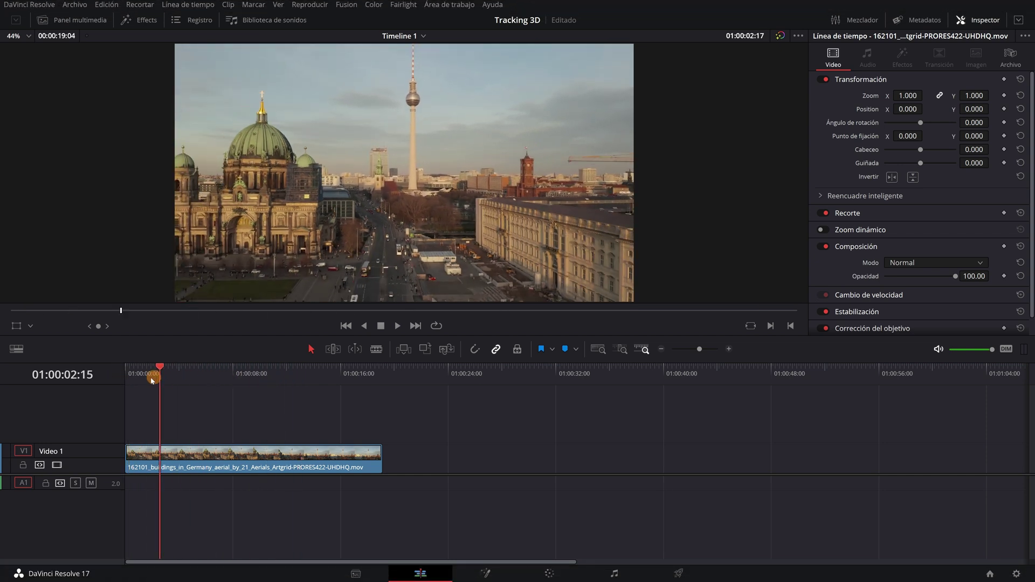
left_click_drag(290, 377, 135, 371)
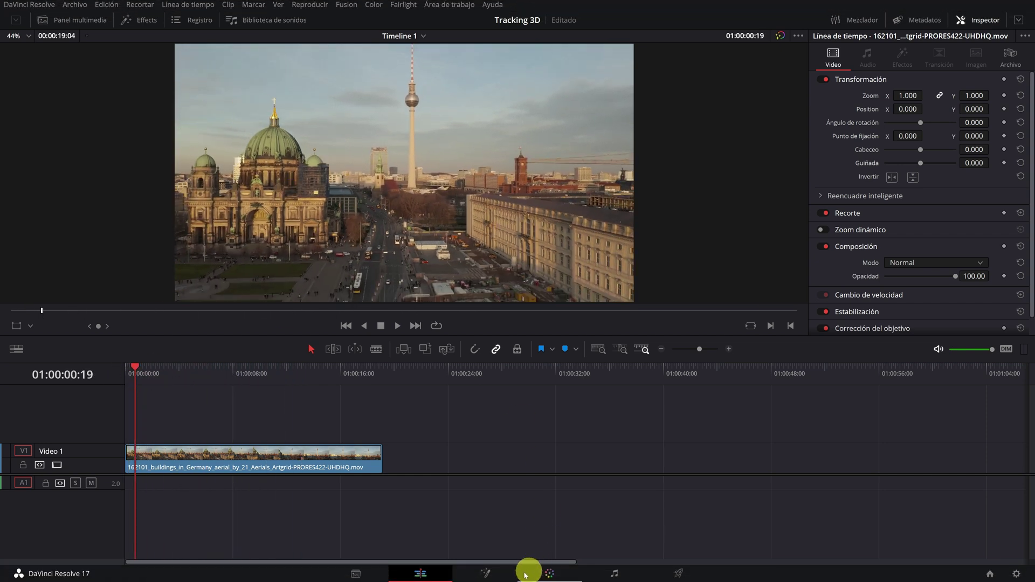
left_click(487, 574)
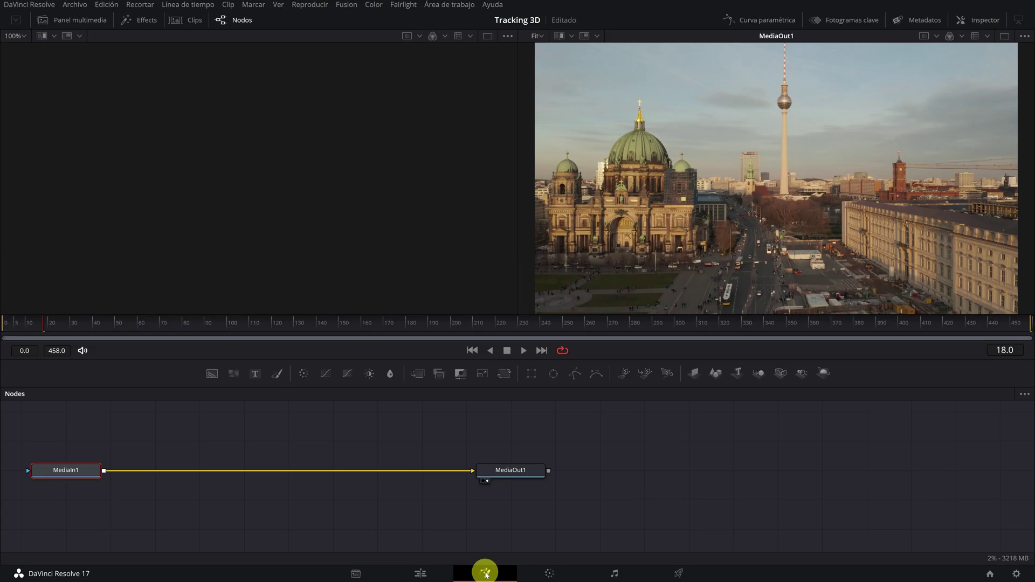
left_click_drag(60, 471, 63, 471)
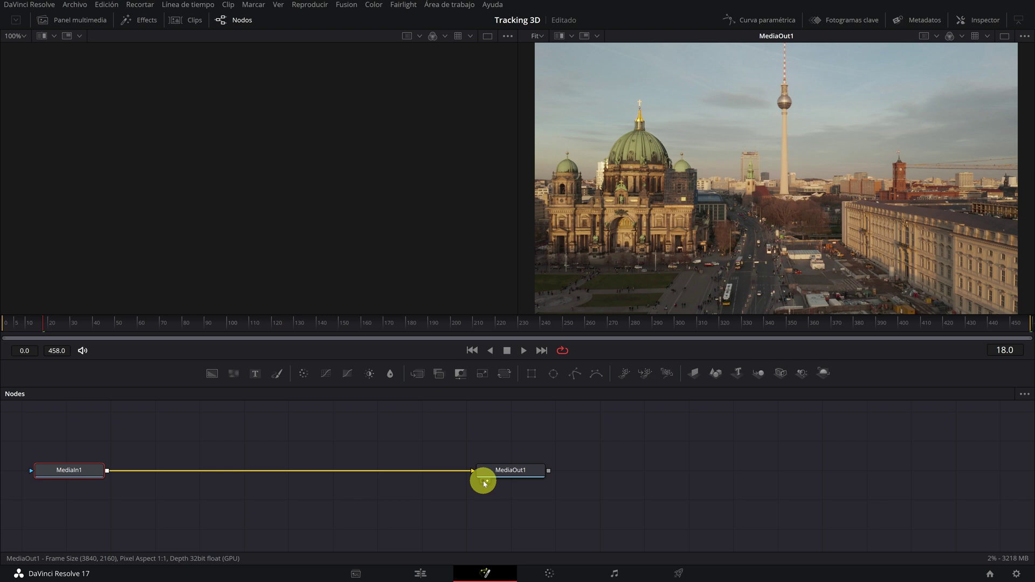
- Show MediaOut1 in the right viewer and widen that viewer over the empty one
left_click(485, 482)
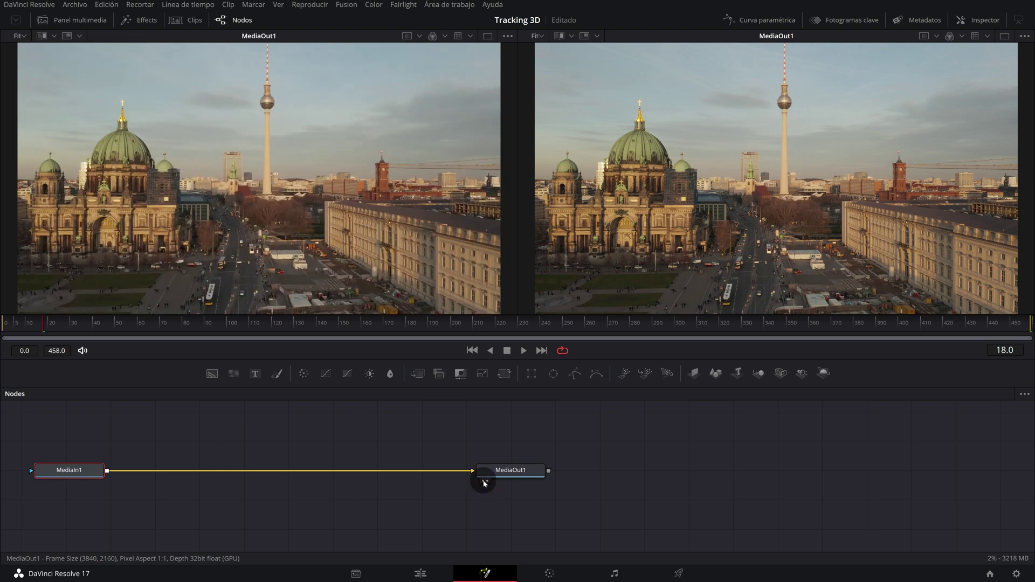
left_click(485, 482)
left_click(488, 483)
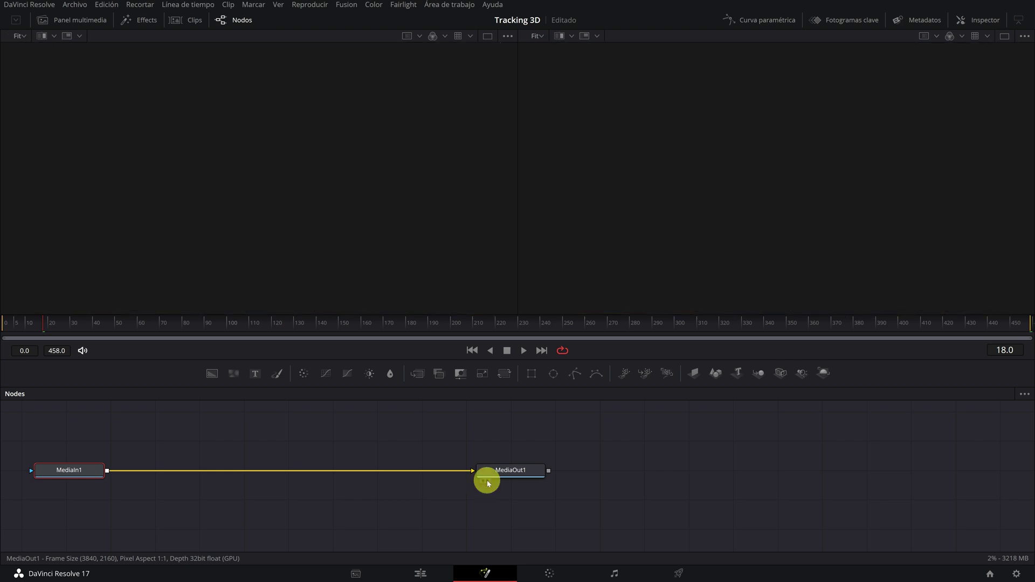
left_click(487, 483)
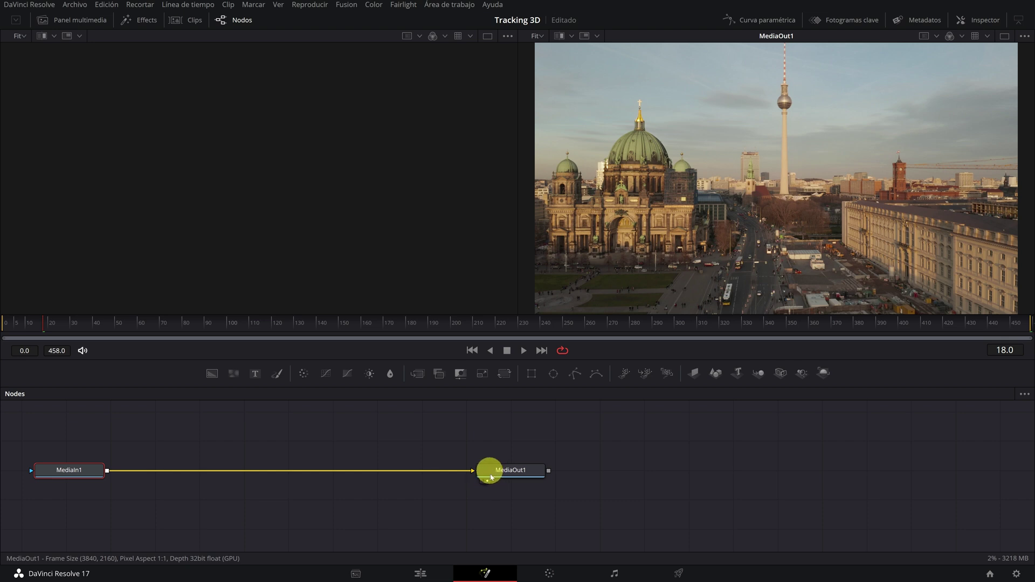
left_click(487, 482)
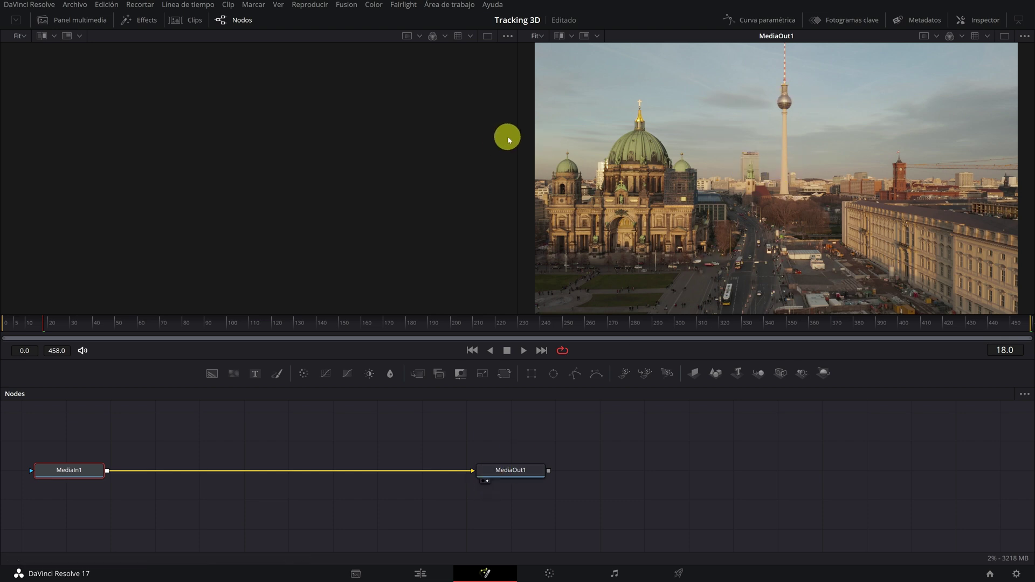
left_click_drag(516, 133, 184, 135)
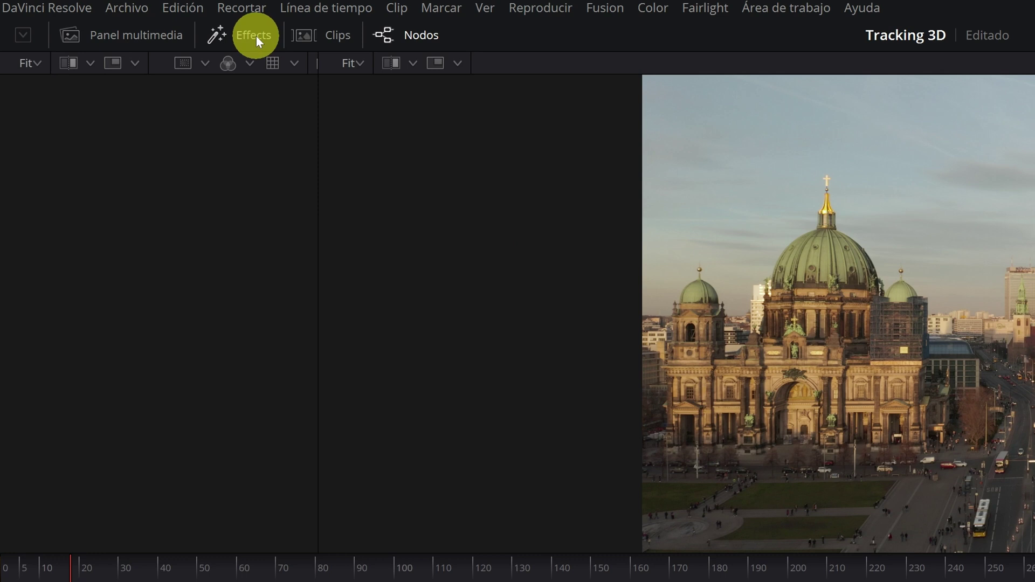
- Search the effects library for 'camer' and insert Camera Tracker between MediaIn1 and MediaOut1
left_click(239, 34)
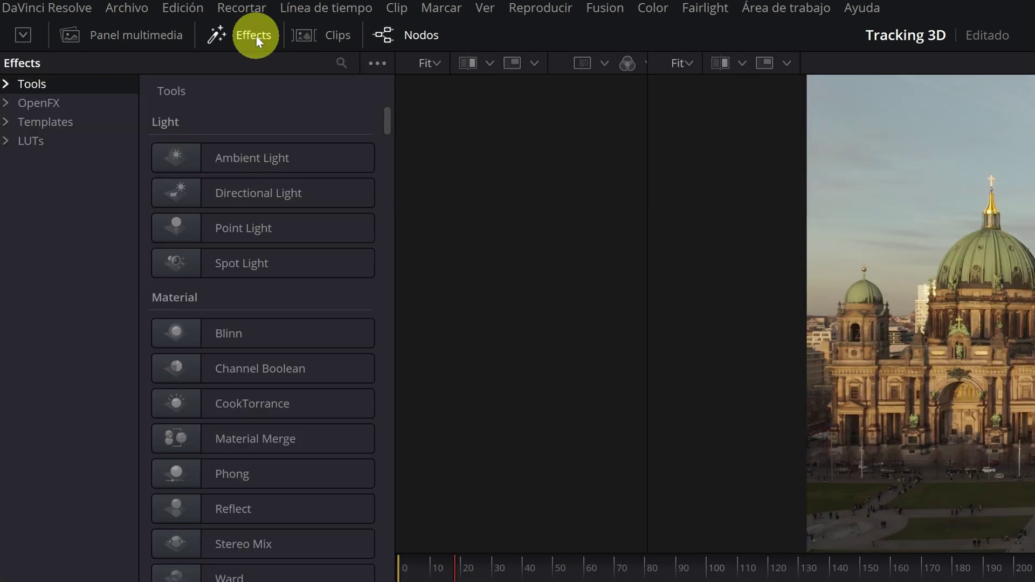
left_click(316, 57)
type("ca")
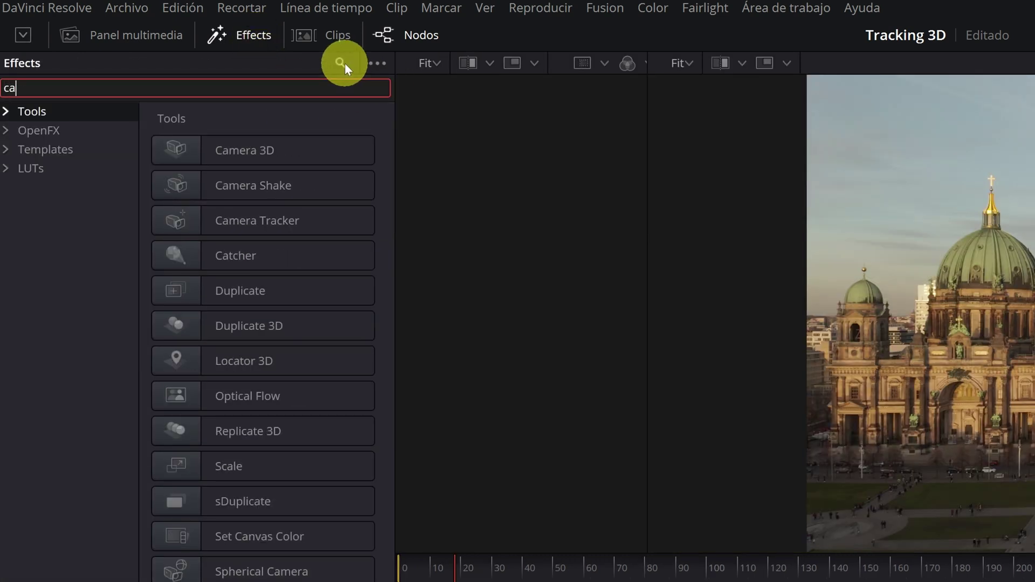
type("mera")
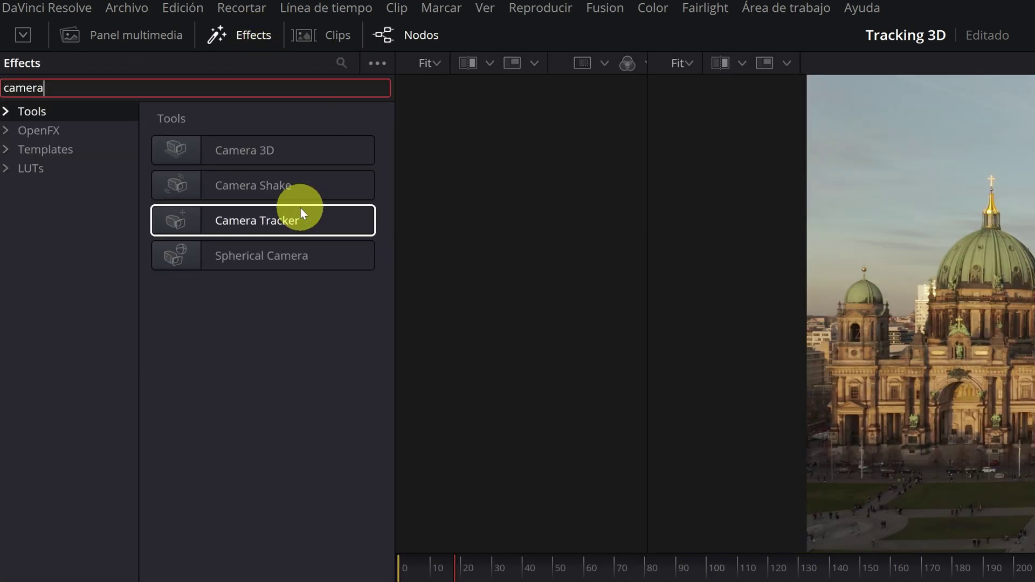
left_click_drag(237, 218, 357, 174)
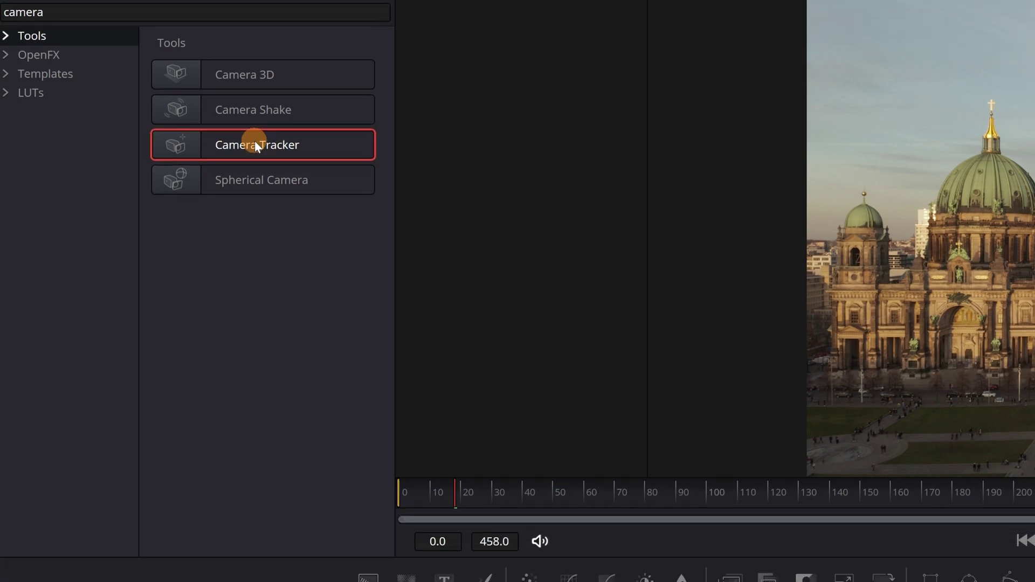
left_click_drag(357, 174, 482, 397)
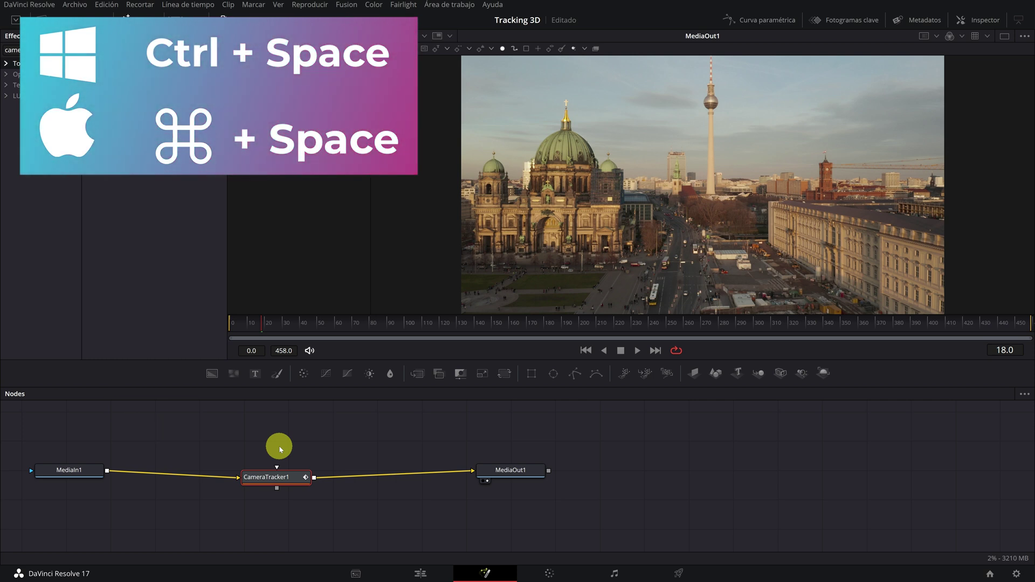
- Try finding 'camera' in the Select Tool search, cancel it, and nudge CameraTracker1 into place
key("ctrl+space")
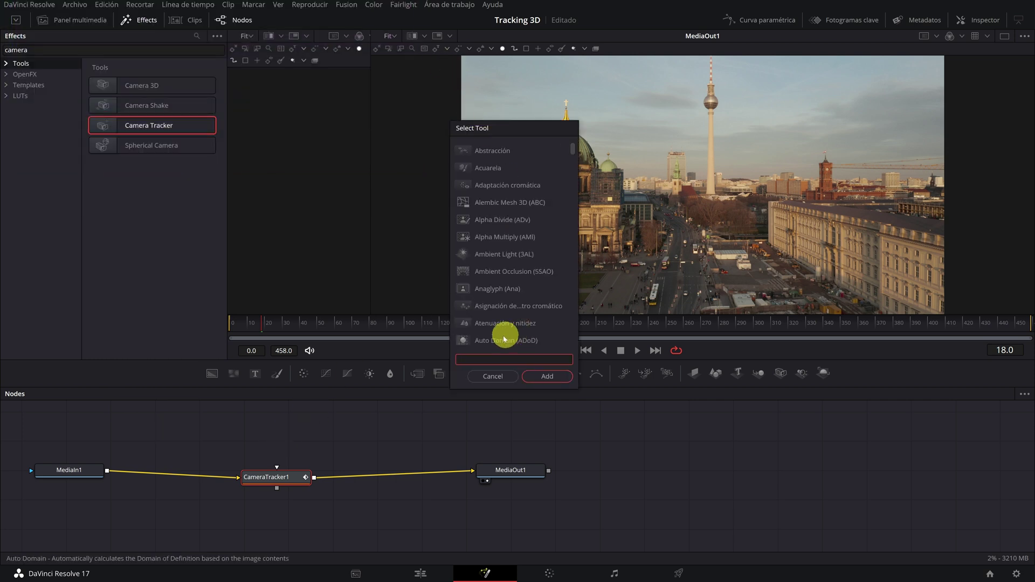
type("camera")
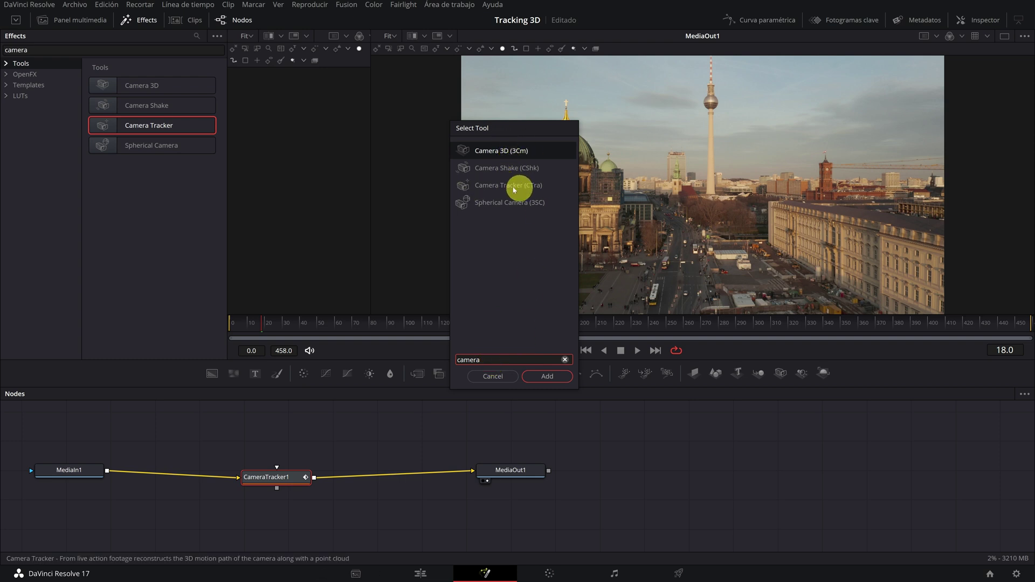
left_click(497, 188)
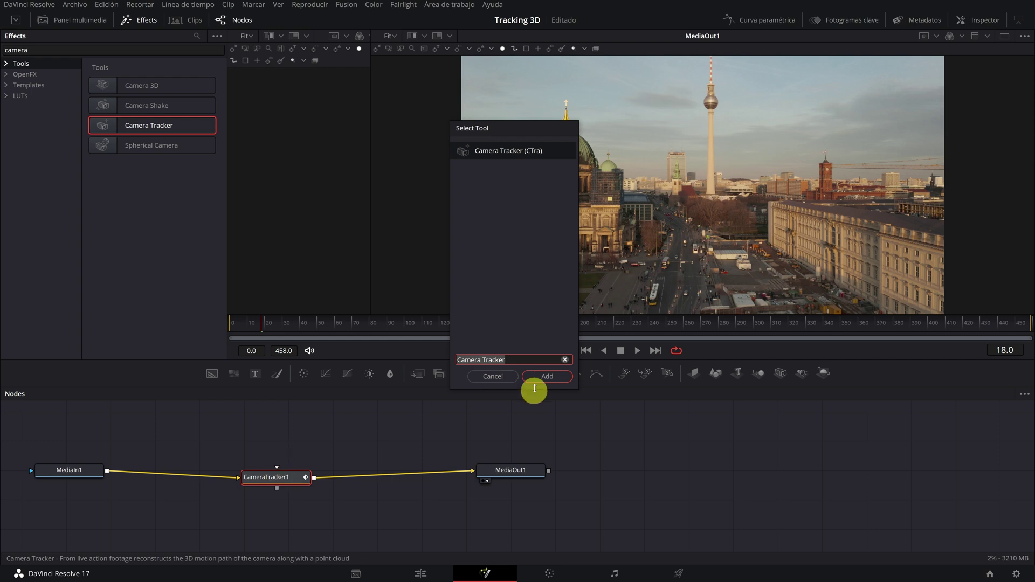
left_click(494, 377)
left_click_drag(259, 478, 267, 471)
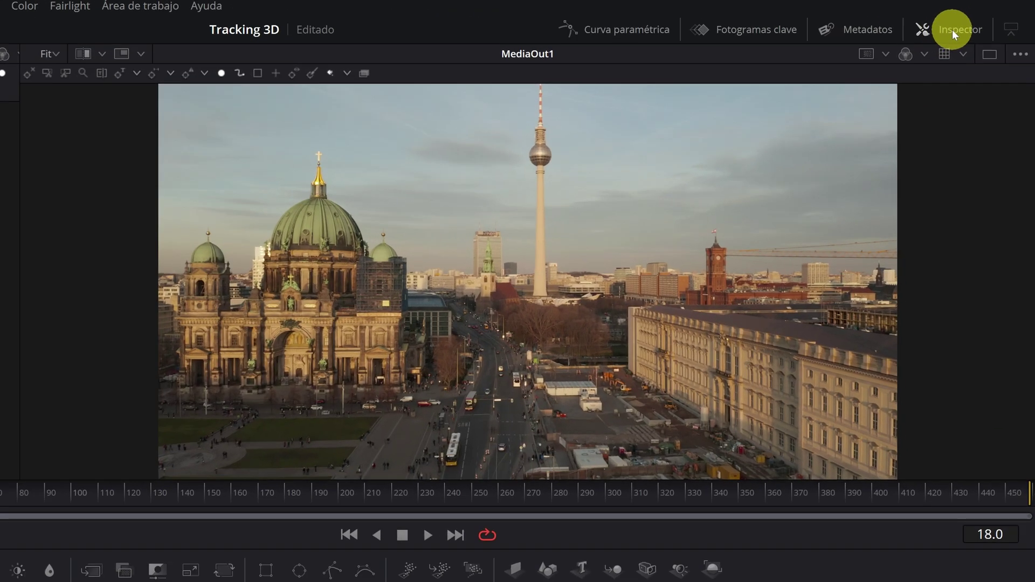
- In CameraTracker1's Track settings, set Detection Threshold 2.238 and Minimum Feature Separation 0.049
left_click(953, 34)
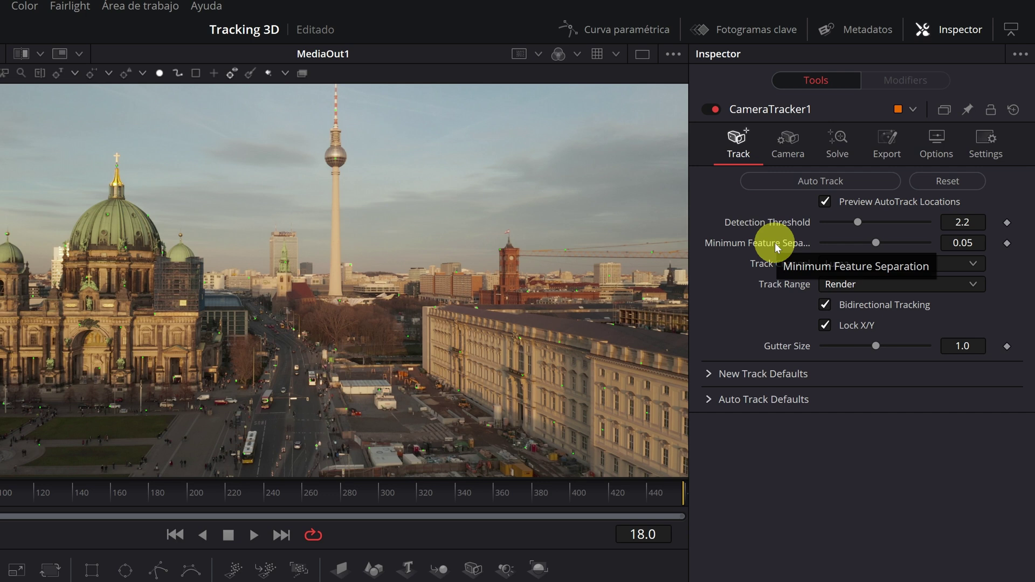
left_click(963, 241)
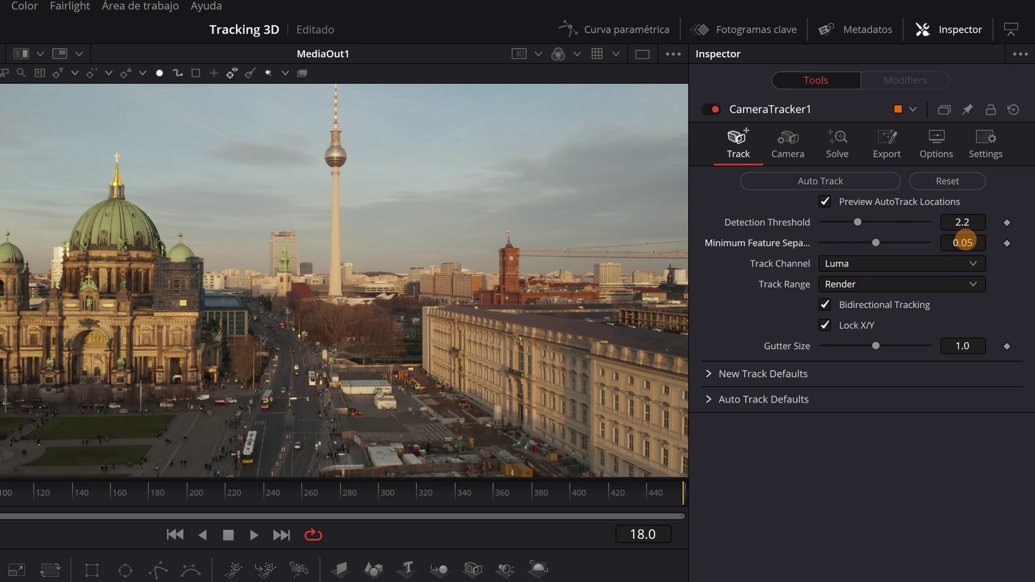
type("0.049")
left_click_drag(964, 223, 962, 221)
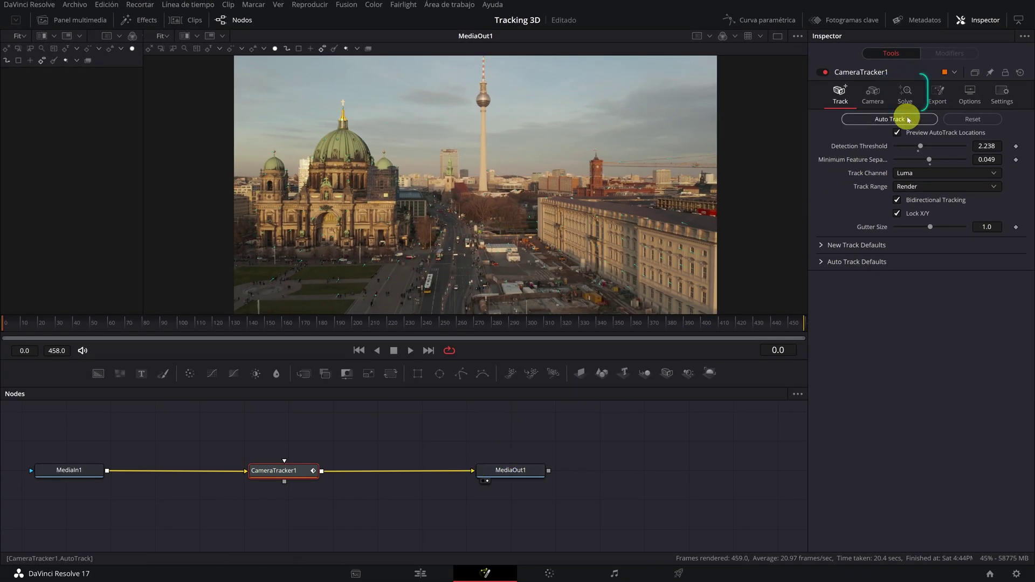
left_click(906, 95)
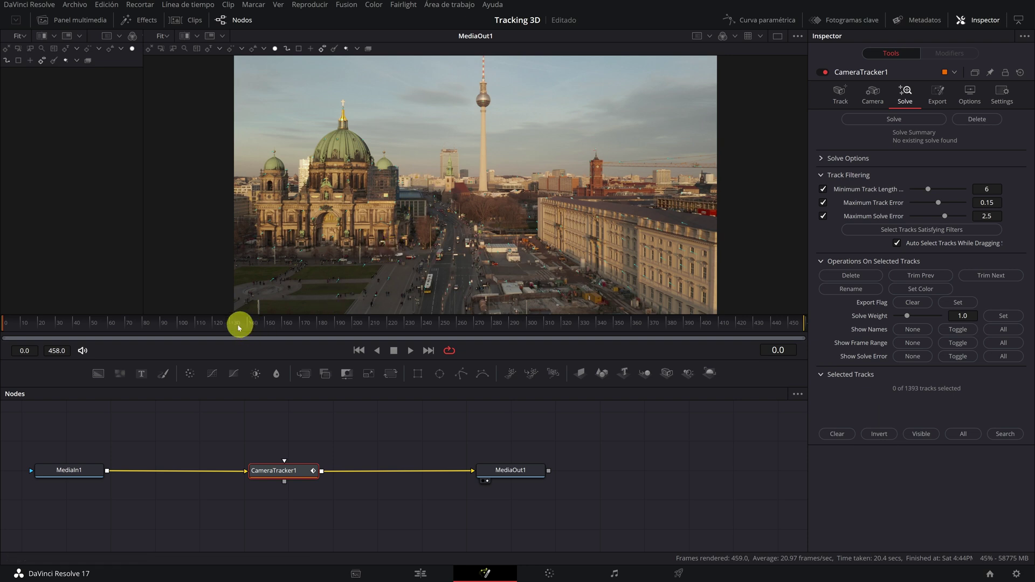
left_click_drag(213, 328, 177, 329)
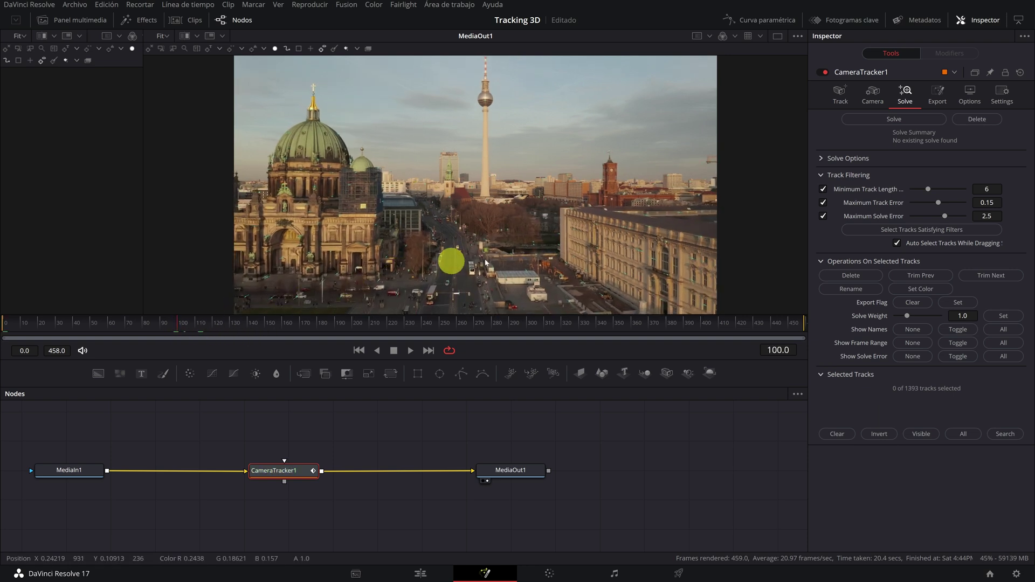
scroll(439, 233, "up", 2)
scroll(439, 230, "up", 6)
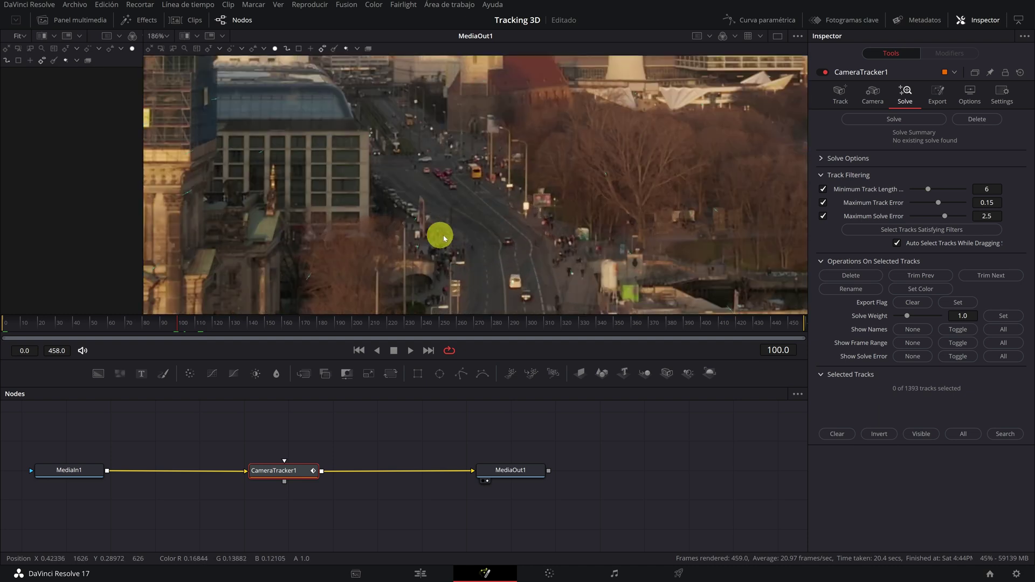
scroll(481, 254, "up", 3)
left_click_drag(519, 265, 451, 134)
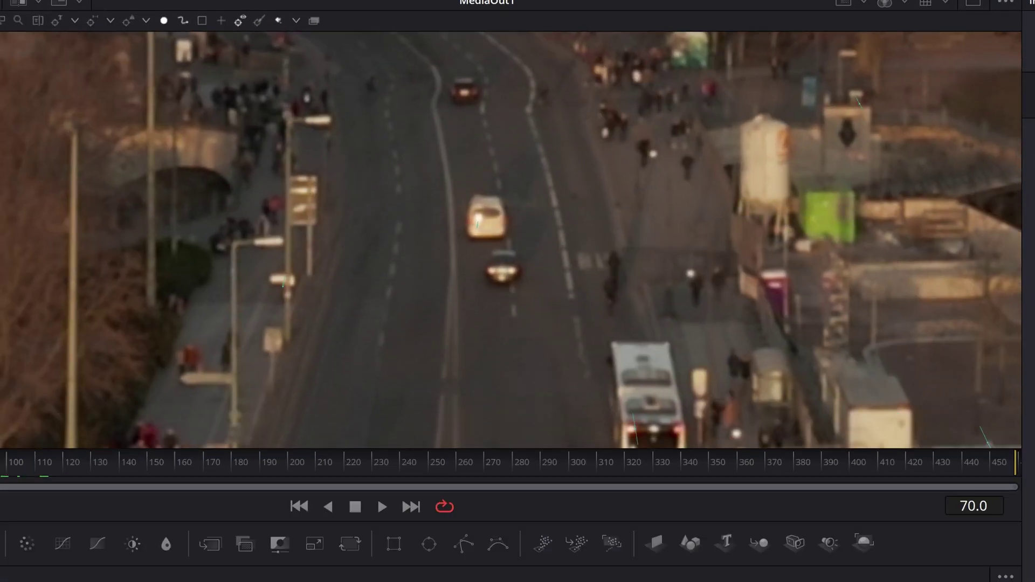
mouse_move(53, 464)
left_mouse_down()
mouse_move(192, 468)
mouse_move(72, 464)
left_mouse_up()
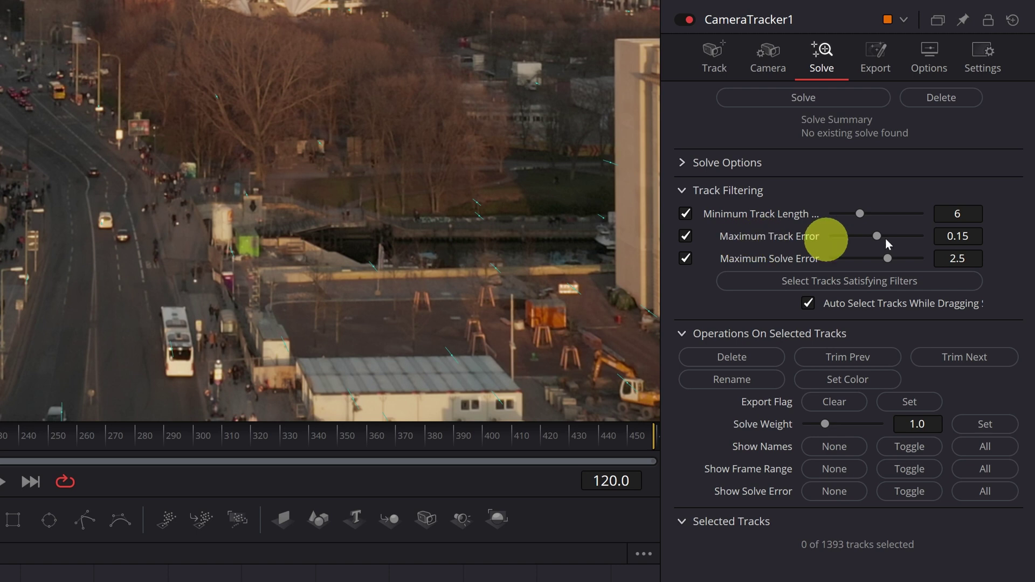
- Delete high-error tracks in two passes, ending at Maximum Track Error 0.1301 with 1046 tracks
left_click(970, 237)
left_click_drag(969, 238, 927, 239)
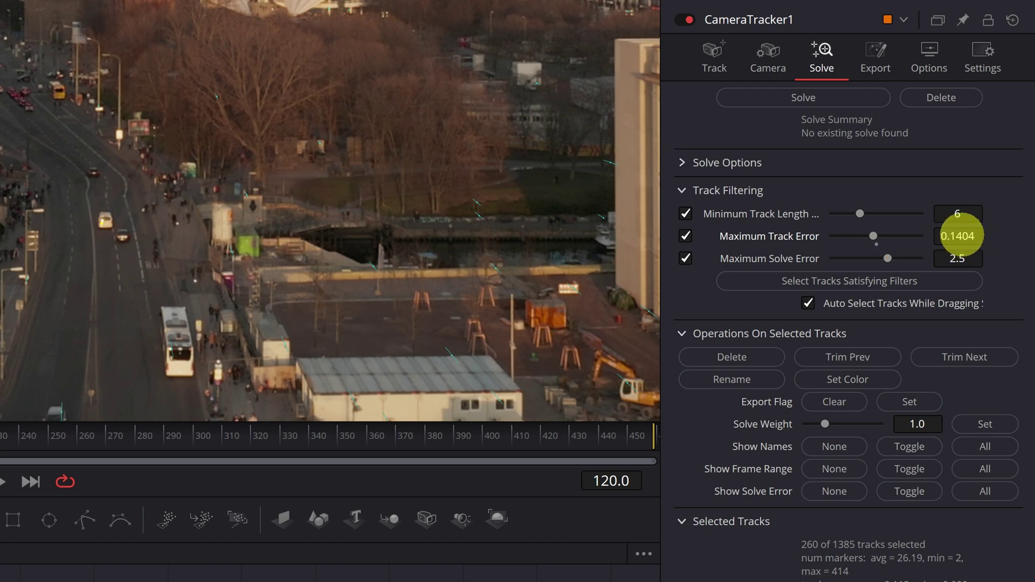
left_click(739, 361)
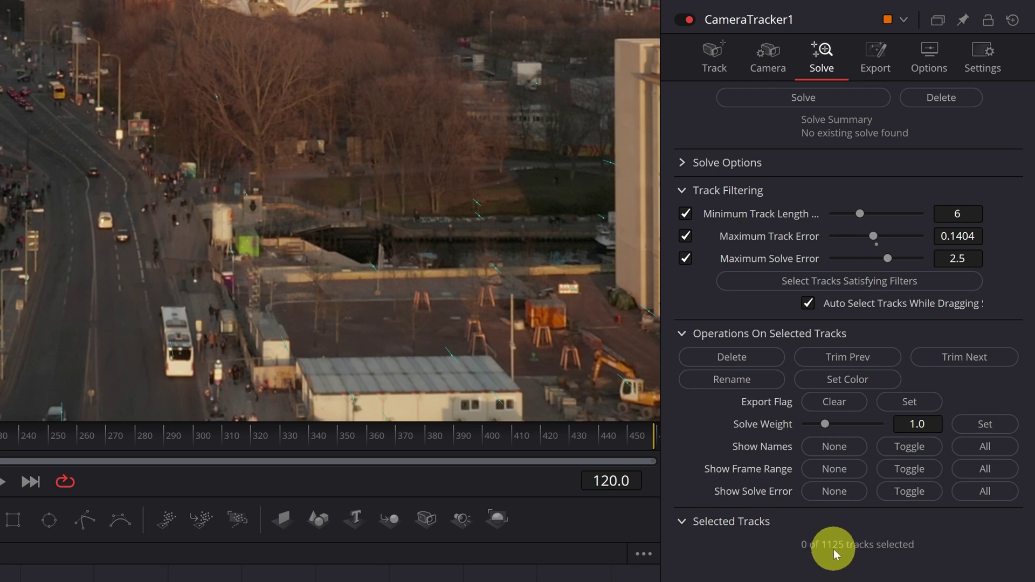
left_click_drag(954, 237, 893, 238)
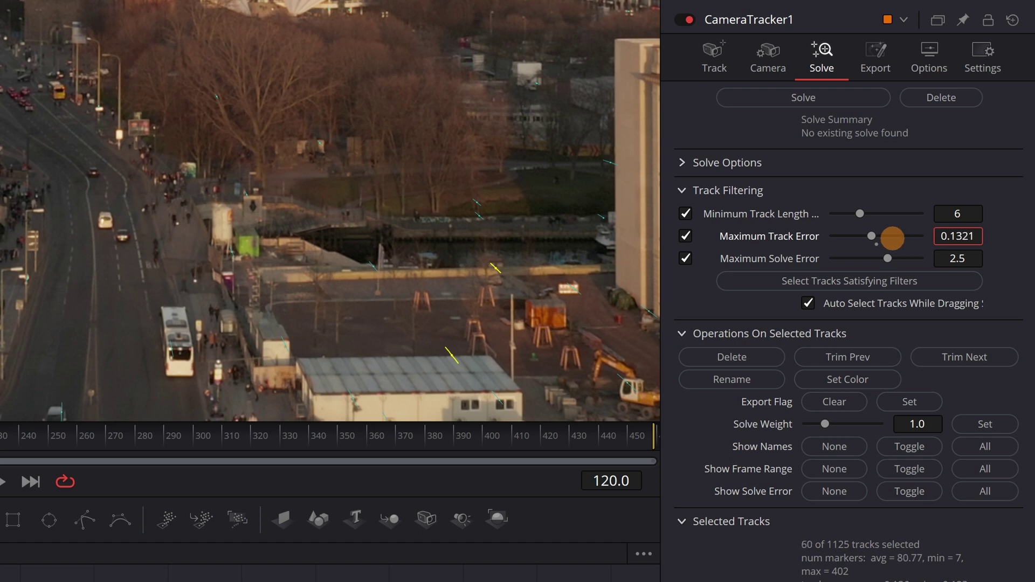
left_click_drag(876, 244, 874, 244)
left_click(735, 358)
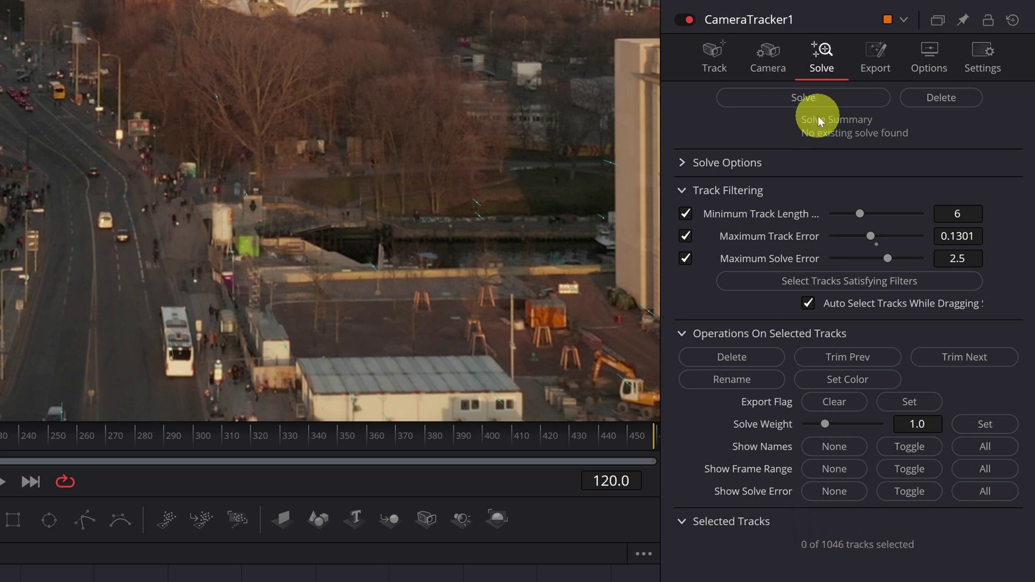
- Solve the camera from the 1046 filtered tracks, giving 1.3083 pixels average error
left_click(802, 98)
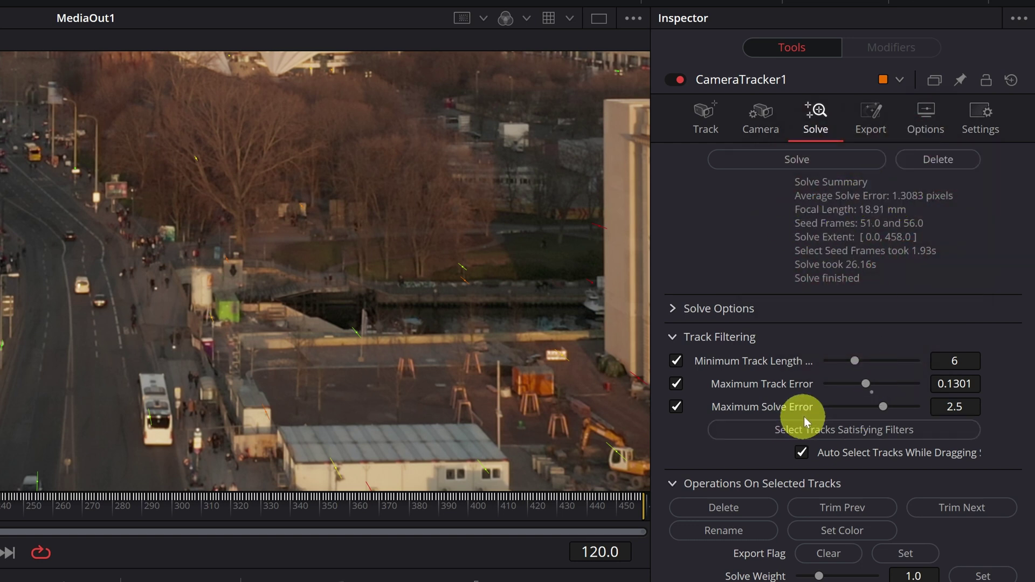
- Lower Maximum Track Error to 0.1132 and delete the selected tracks, leaving 705
left_click(961, 384)
left_click_drag(933, 383, 841, 383)
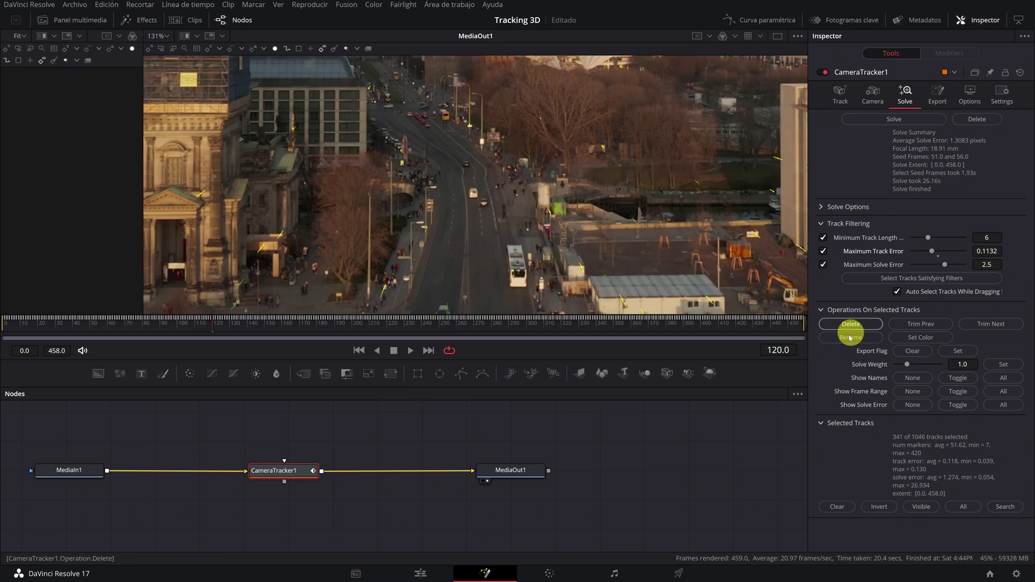
left_click(852, 325)
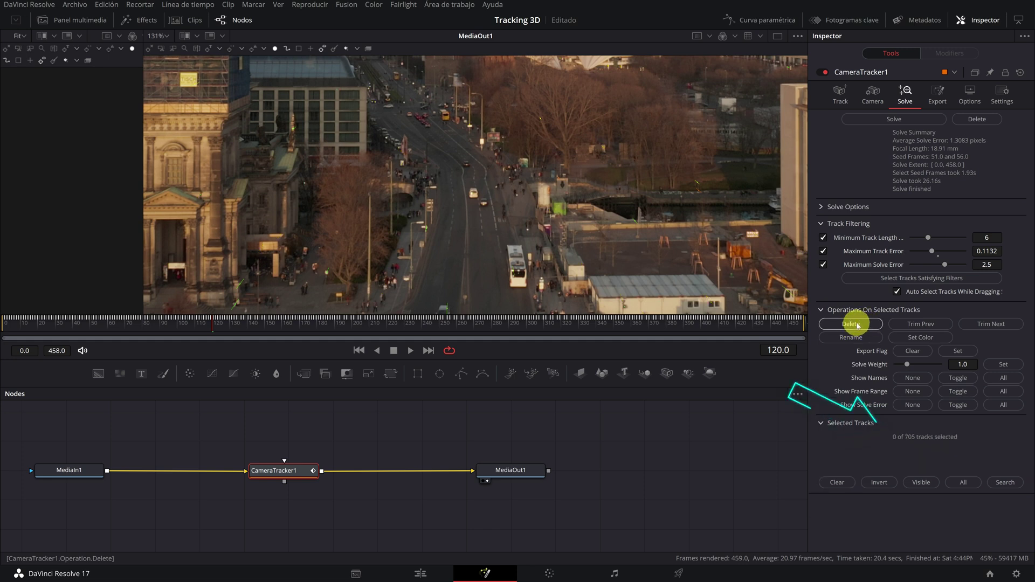
- Re-solve the camera, bringing the average solve error down to 0.3000 pixels
left_click(904, 121)
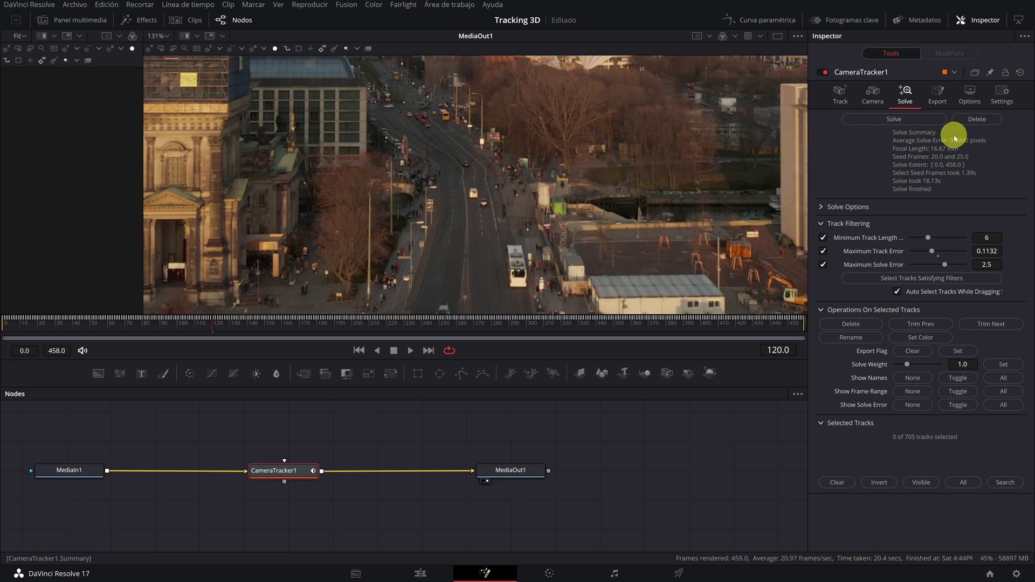
scroll(445, 168, "down", 2)
scroll(454, 204, "down", 2)
scroll(455, 211, "down", 1)
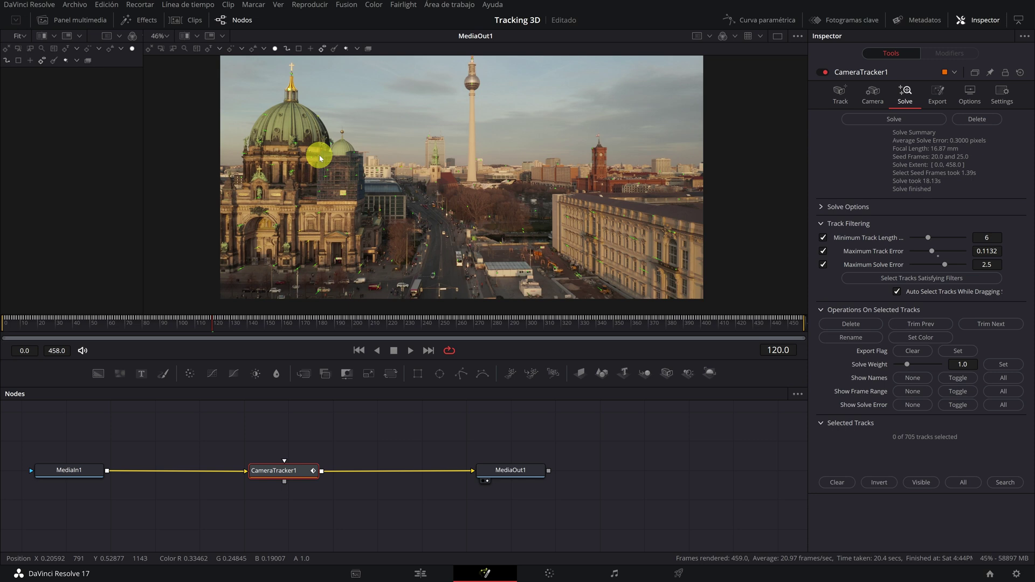
left_click(969, 97)
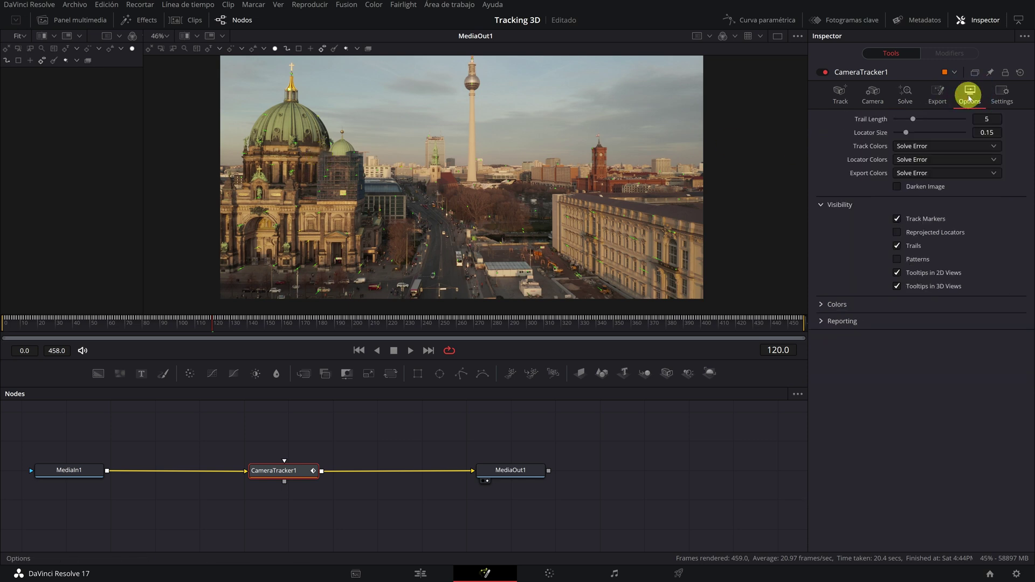
- Turn on Reprojected Locators and set the Export 3D Scene Transform alignment to Unaligned
left_click(896, 233)
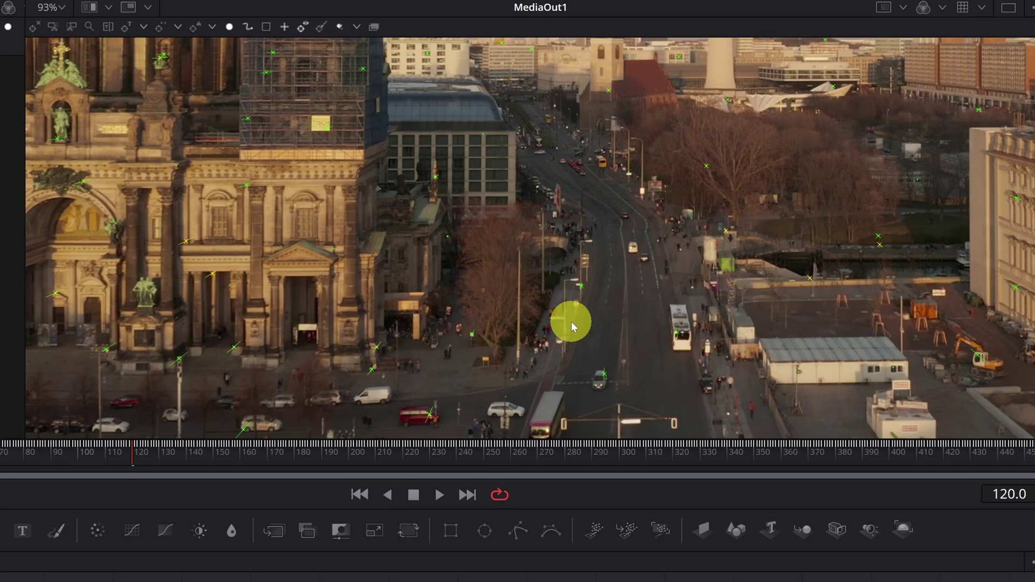
scroll(572, 326, "down", 3)
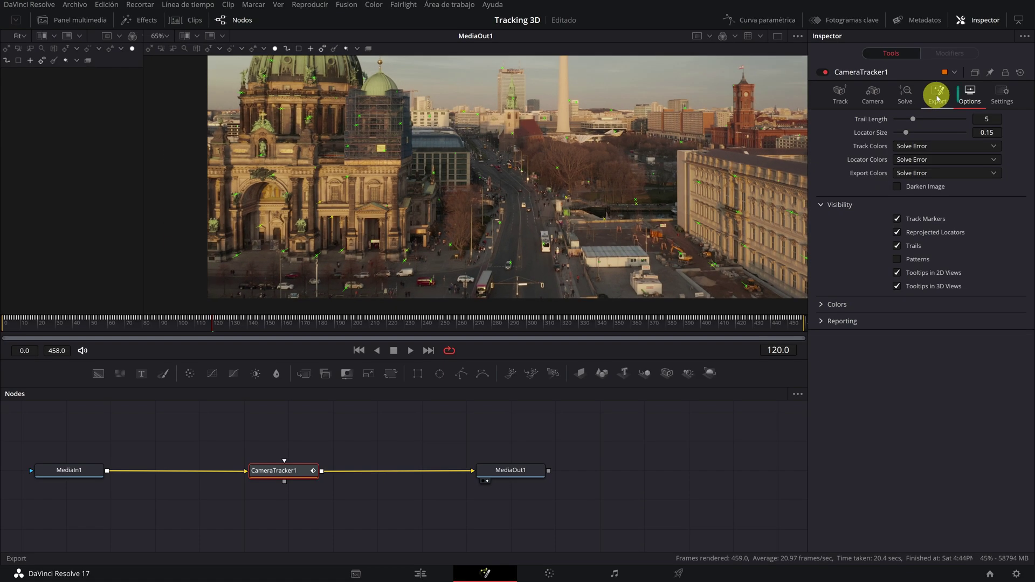
left_click(937, 98)
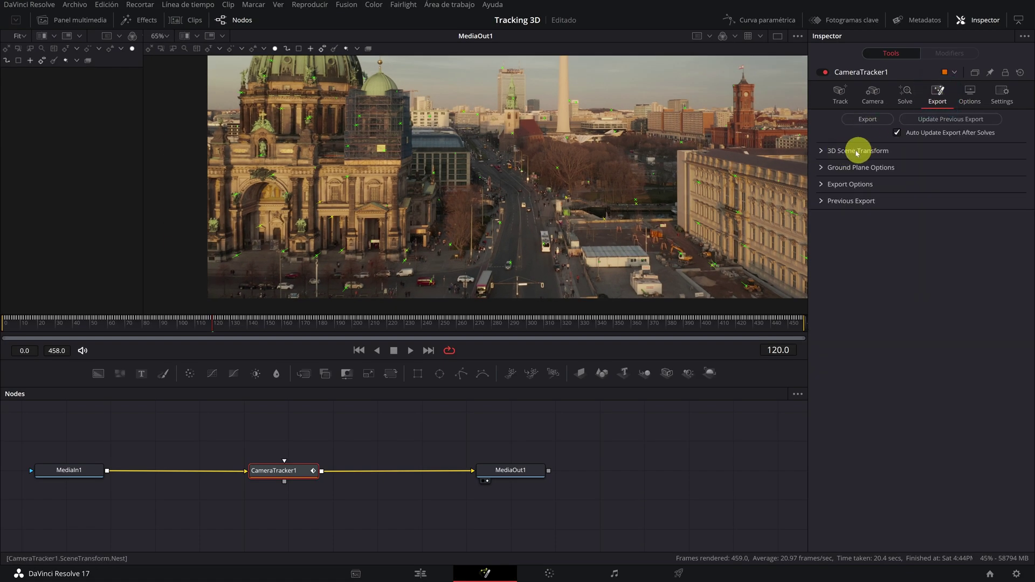
left_click(821, 151)
left_click(904, 204)
left_click(917, 217)
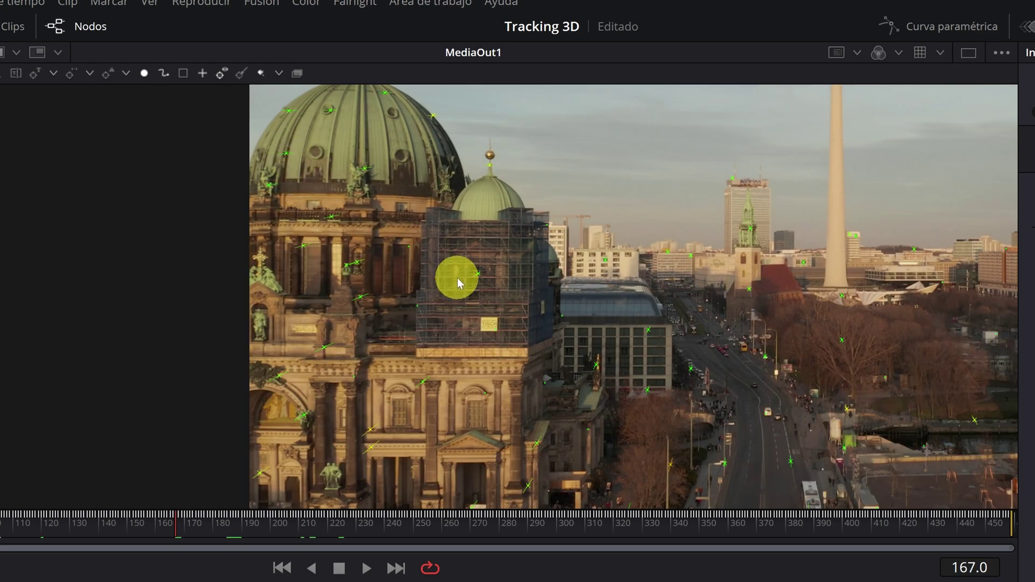
- Set the scene origin from the cathedral dome's tracker points (X -0.6345, Y 0.0917, Z -1.9057), keeping Unaligned
scroll(457, 277, "down", 5)
scroll(457, 277, "up", 3)
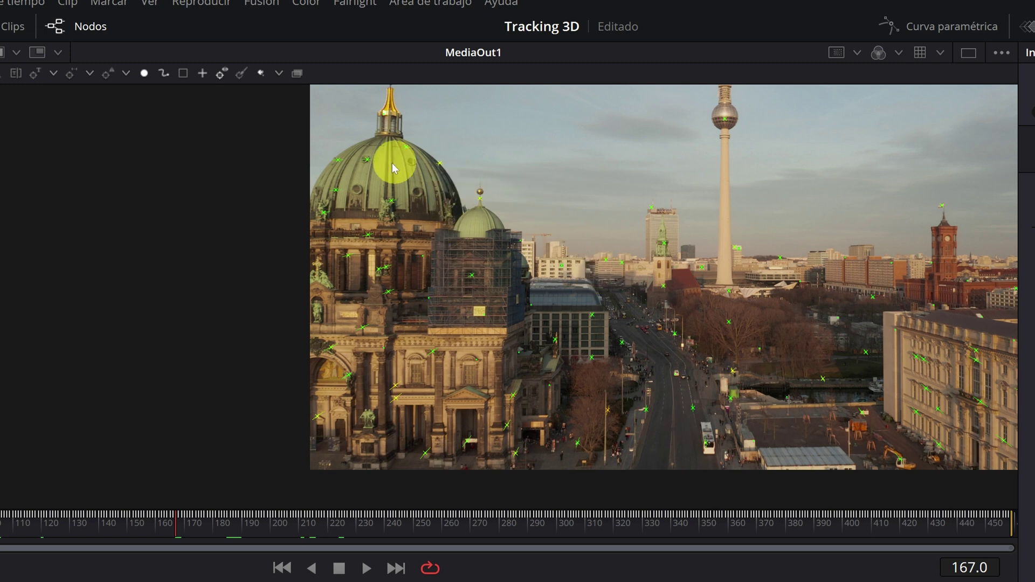
mouse_move(396, 237)
left_mouse_down()
mouse_move(502, 326)
mouse_move(500, 309)
left_mouse_up()
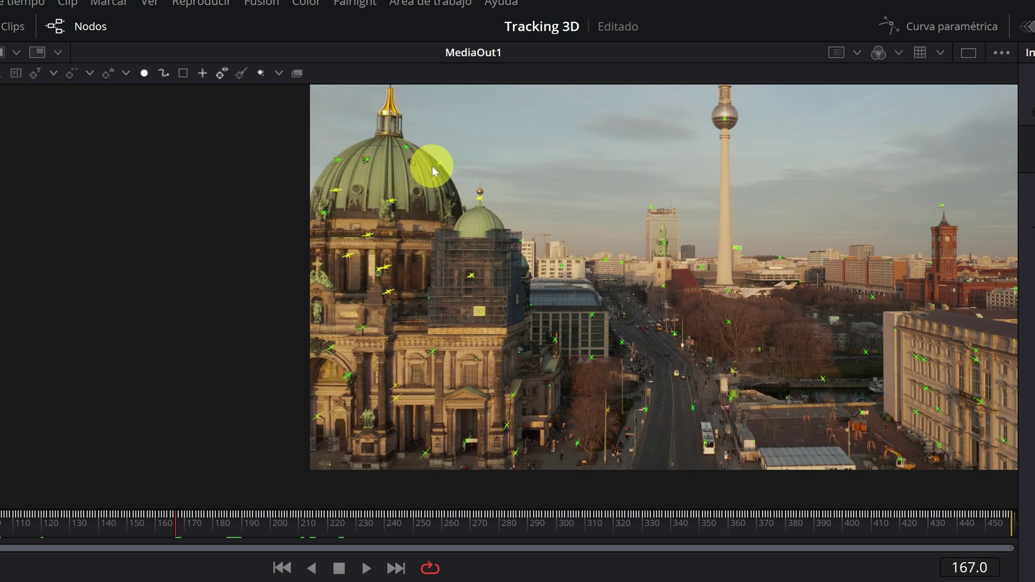
mouse_move(439, 163)
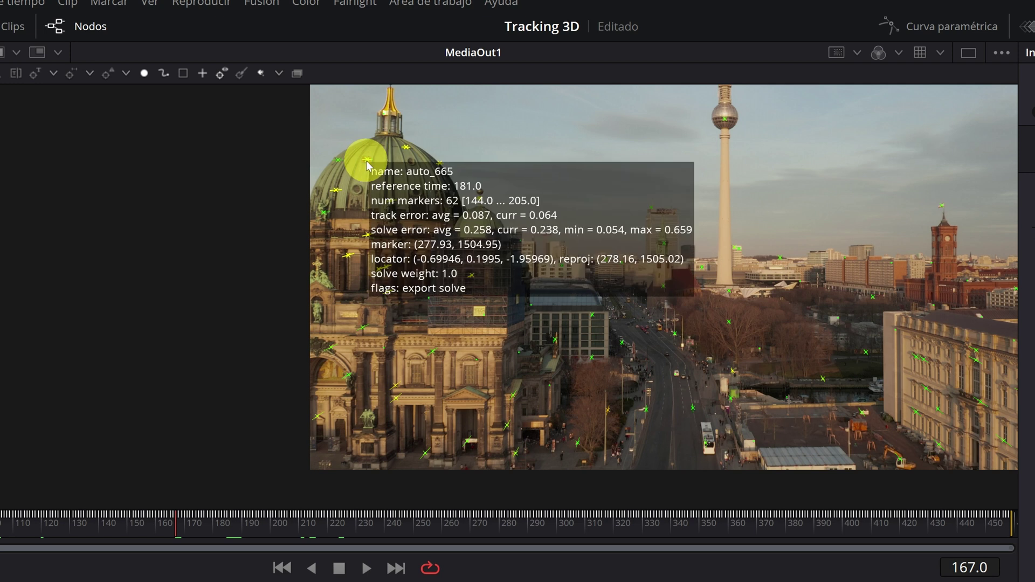
mouse_move(339, 165)
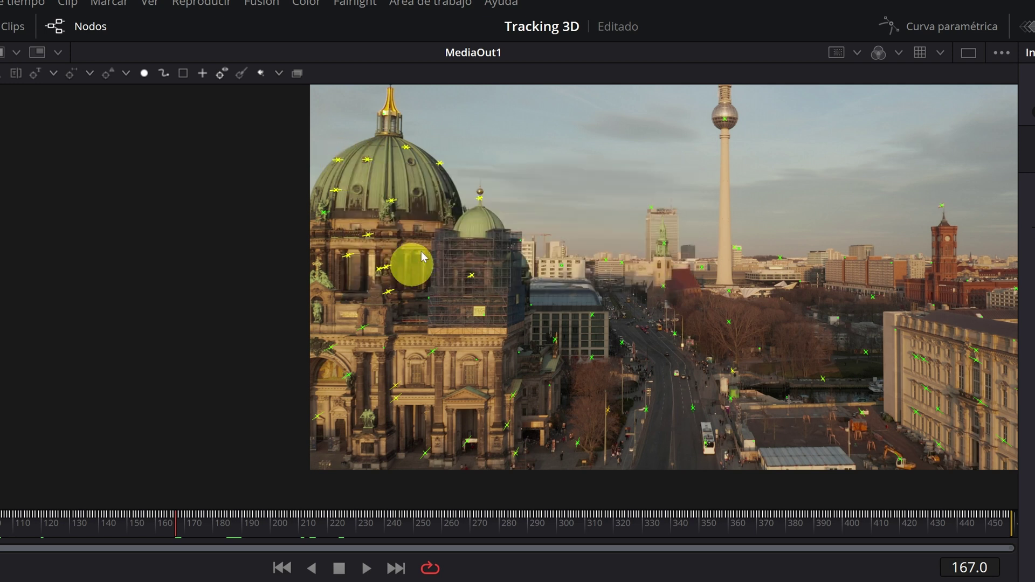
mouse_move(323, 211)
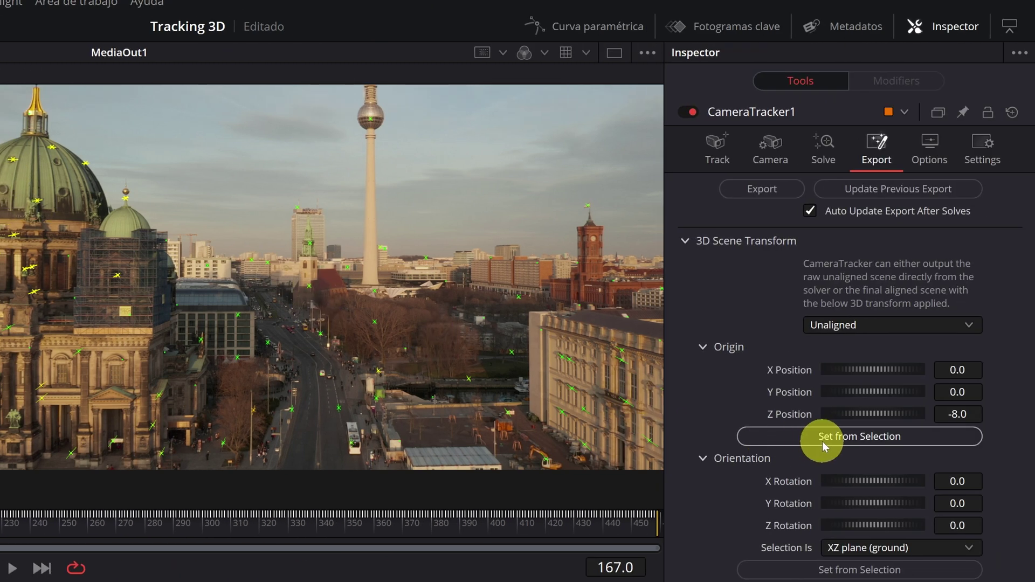
left_click(873, 437)
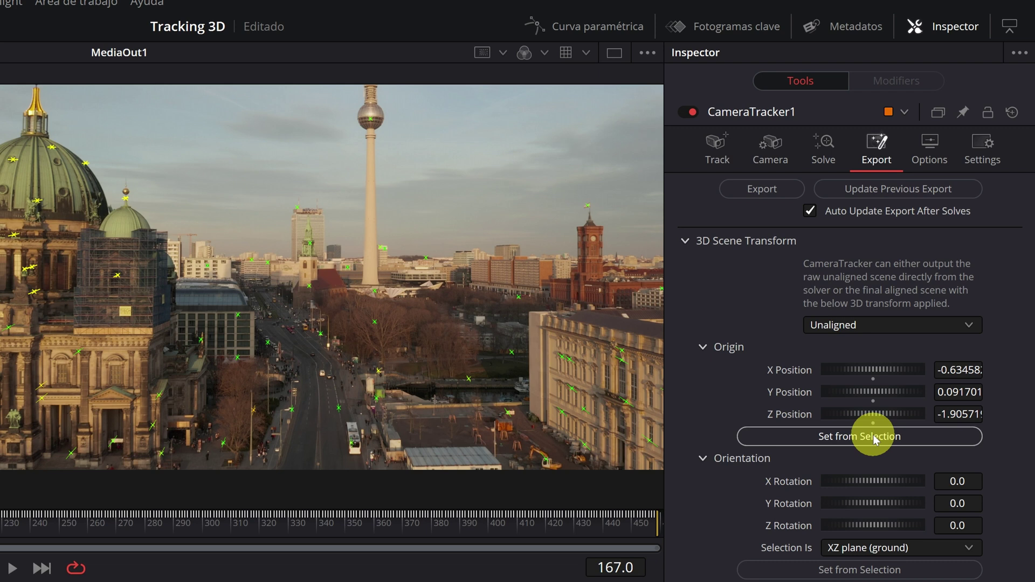
left_click(865, 326)
left_click(856, 352)
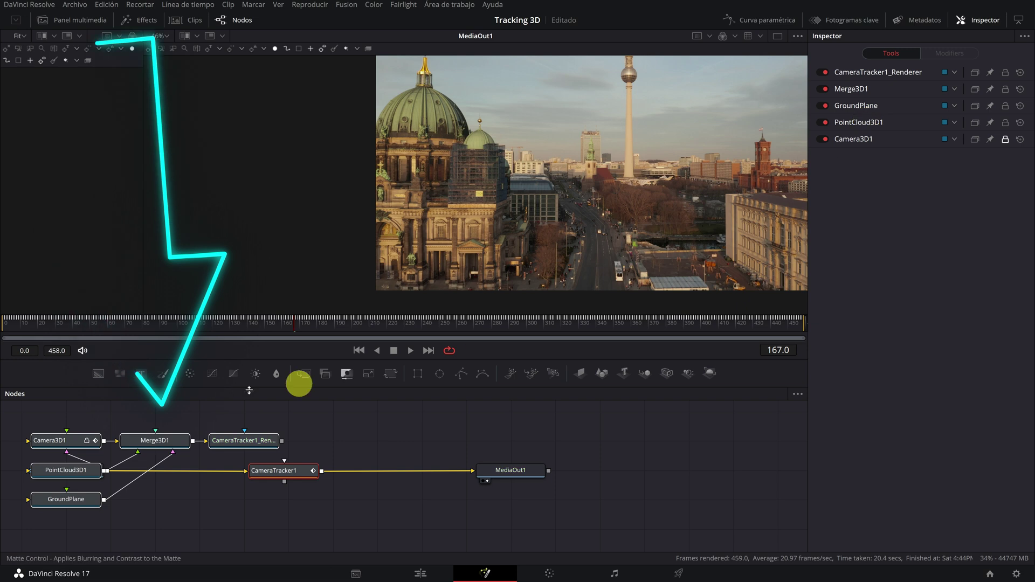
- Rearrange the exported 3D scene nodes, MediaIn1 and GroundPlane into a tidier node layout
left_click_drag(256, 497, 431, 504)
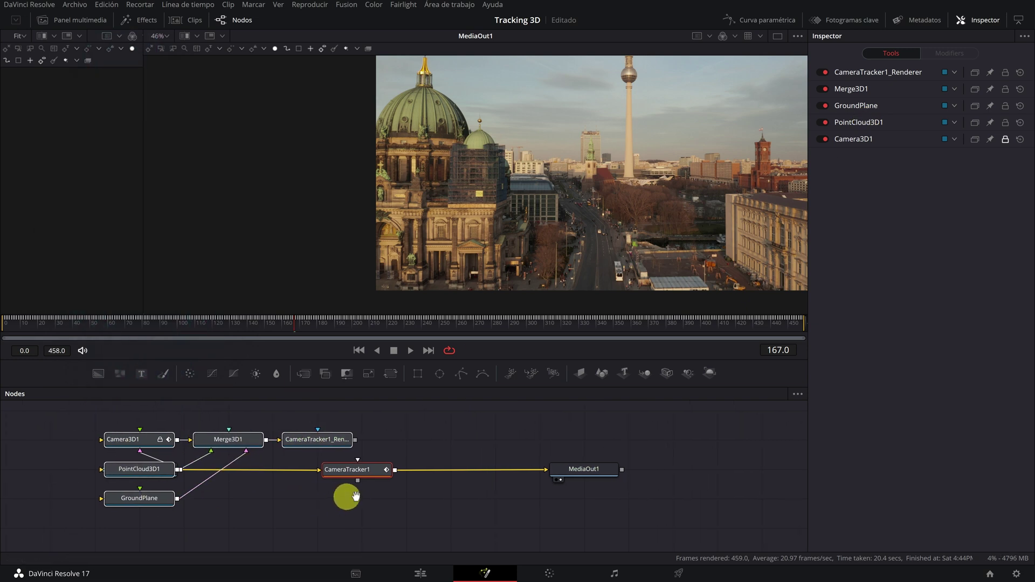
mouse_move(255, 433)
left_mouse_down()
mouse_move(446, 458)
mouse_move(354, 416)
left_mouse_up()
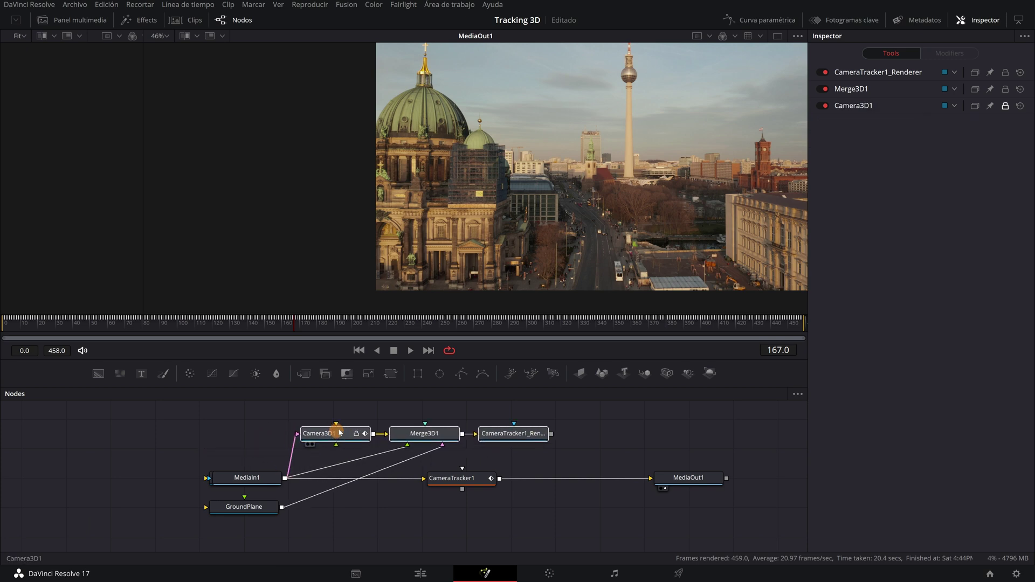
mouse_move(234, 478)
left_mouse_down()
mouse_move(256, 469)
mouse_move(134, 484)
left_mouse_up()
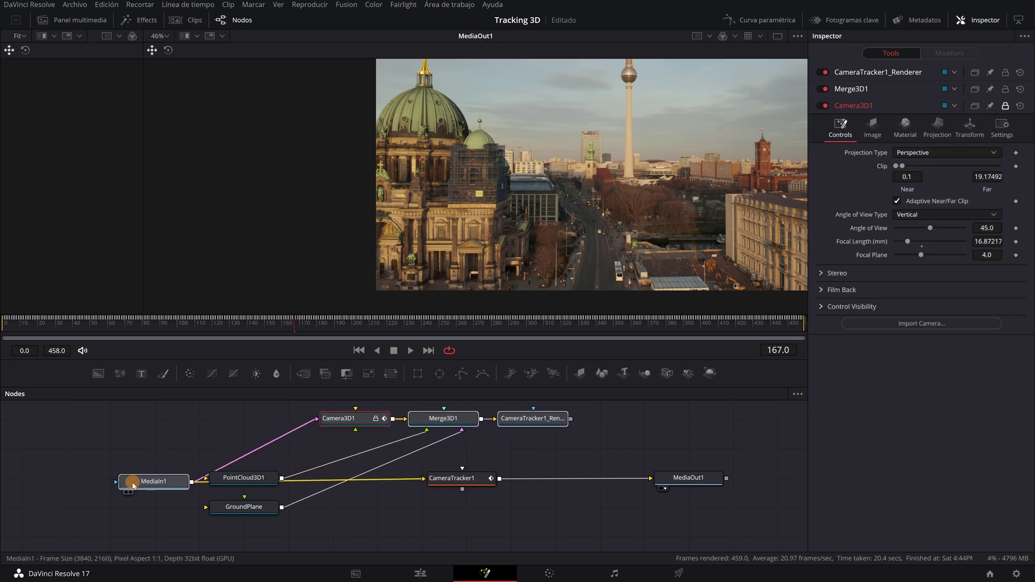
left_click_drag(243, 486, 319, 460)
left_click_drag(231, 509, 318, 499)
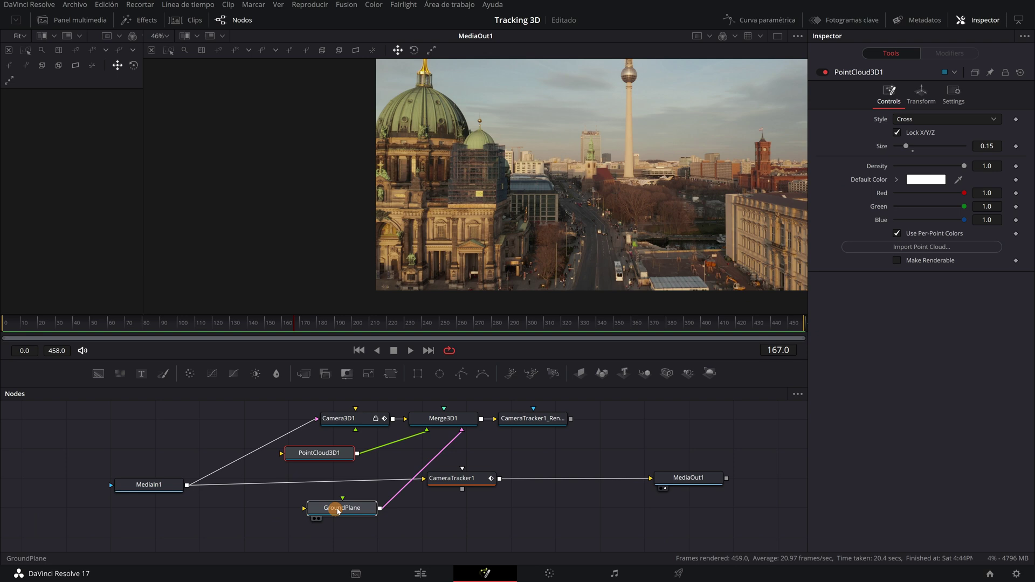
- Move CameraTracker1 out of the output chain and feed CameraTracker1_Renderer into MediaOut1
left_click_drag(450, 478, 410, 518)
left_click_drag(651, 478, 572, 422)
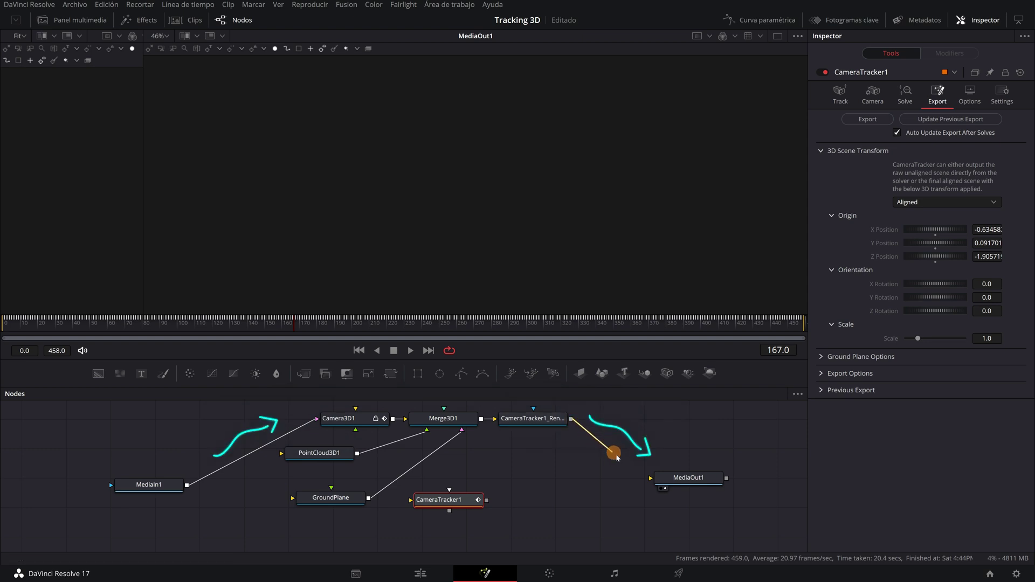
left_click_drag(617, 458, 650, 478)
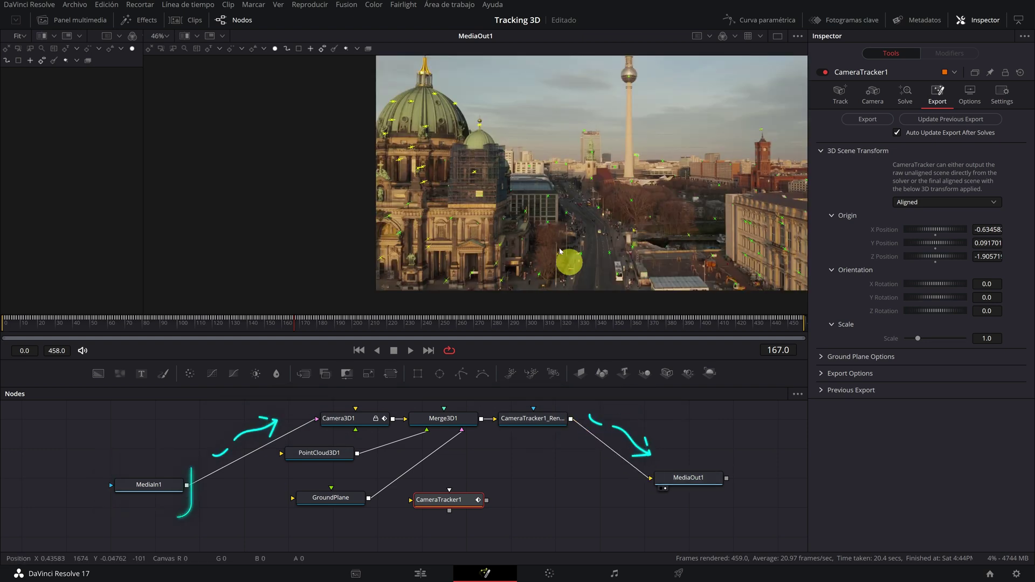
- Delete the PointCloud3D1 and GroundPlane nodes, leaving Camera3D1, Merge3D1 and the renderer
left_click(318, 455)
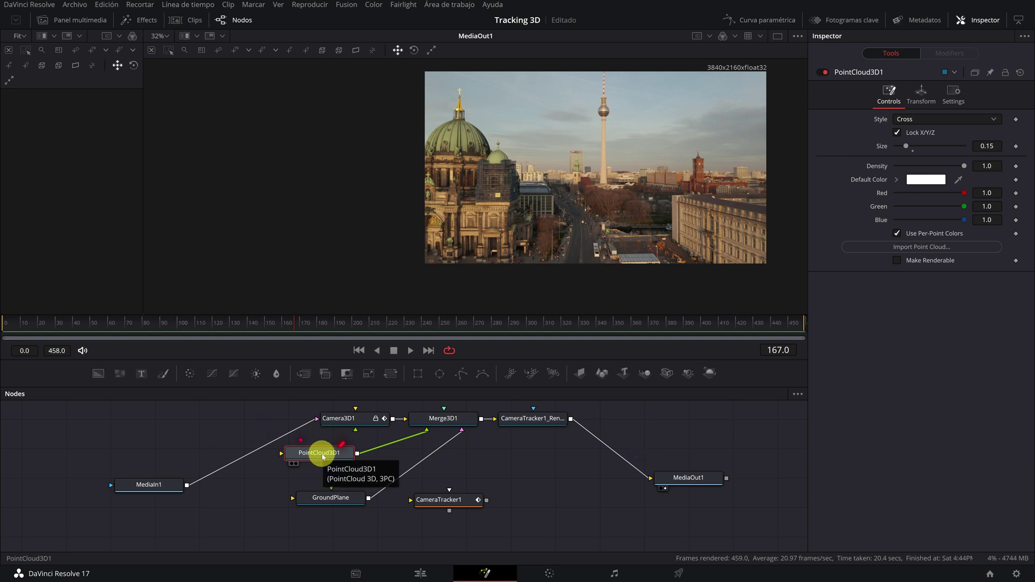
key("Delete")
left_click(334, 497)
key("Delete")
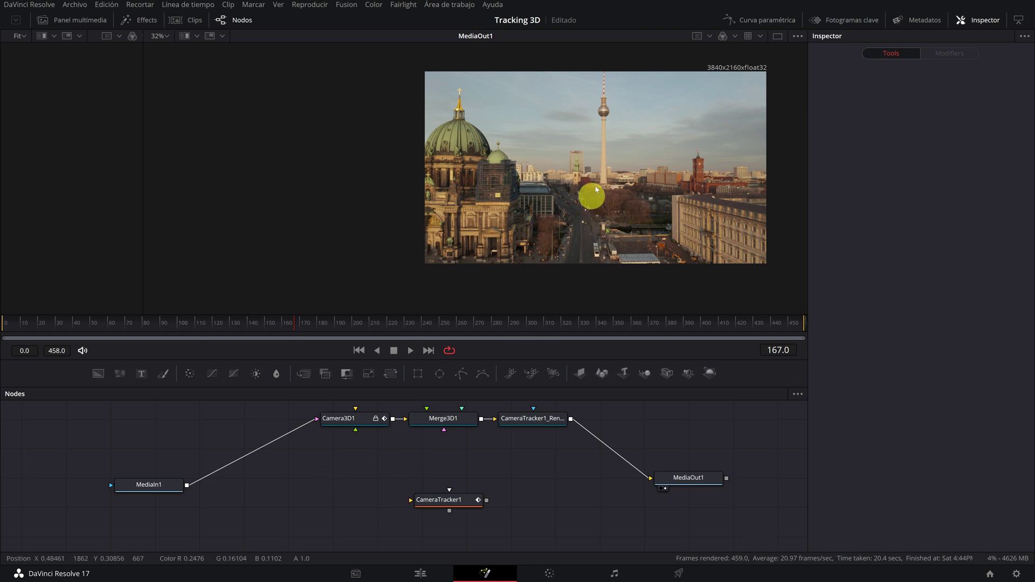
left_click_drag(605, 171, 504, 191)
left_click_drag(470, 459, 457, 500)
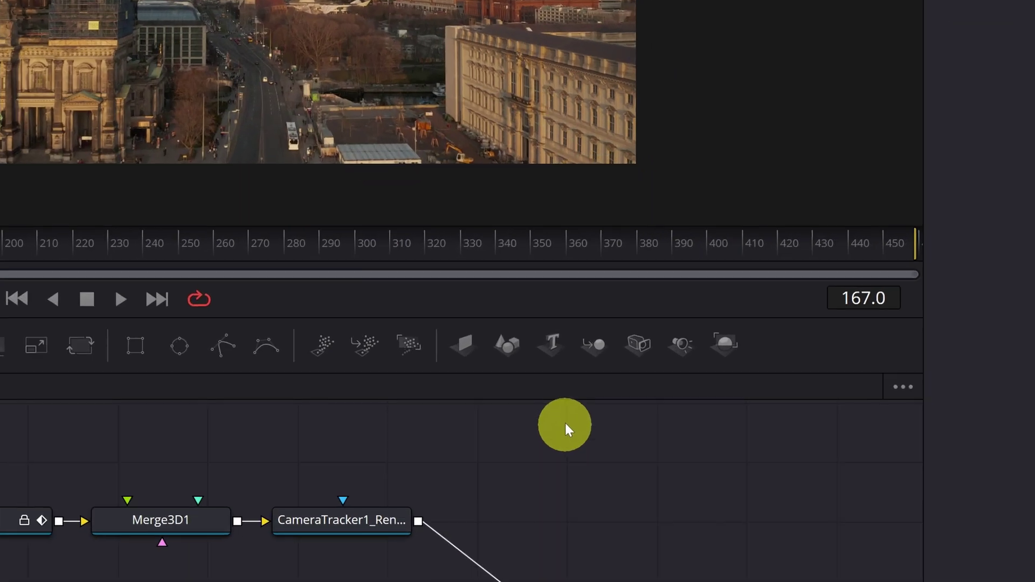
- Add a Text3D1 node feeding Merge3D1, reading '3d tracking' at size 0.4
left_click(548, 343)
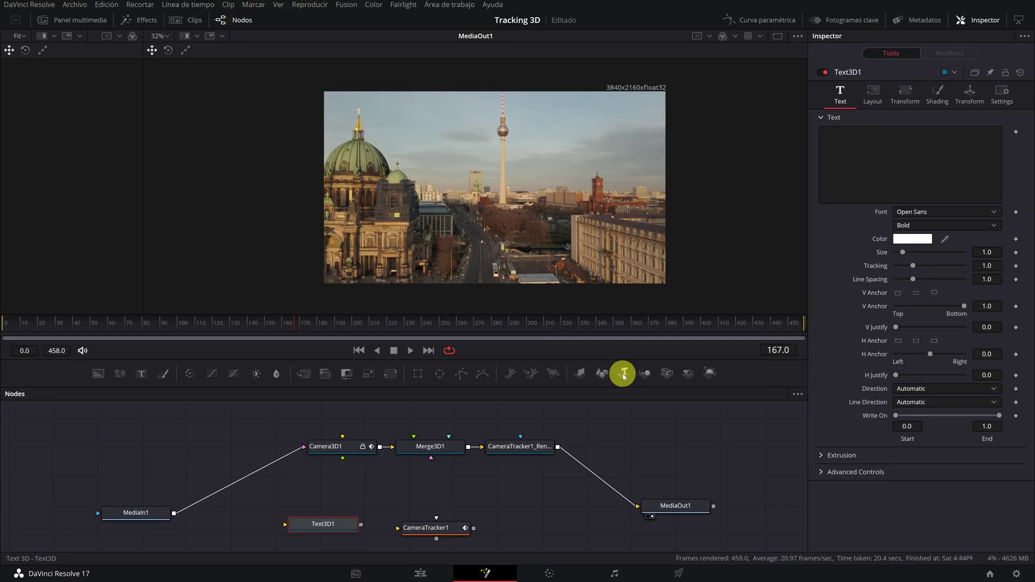
mouse_move(549, 345)
left_mouse_down()
mouse_move(343, 518)
mouse_move(420, 416)
left_mouse_up()
left_click_drag(423, 486, 406, 538)
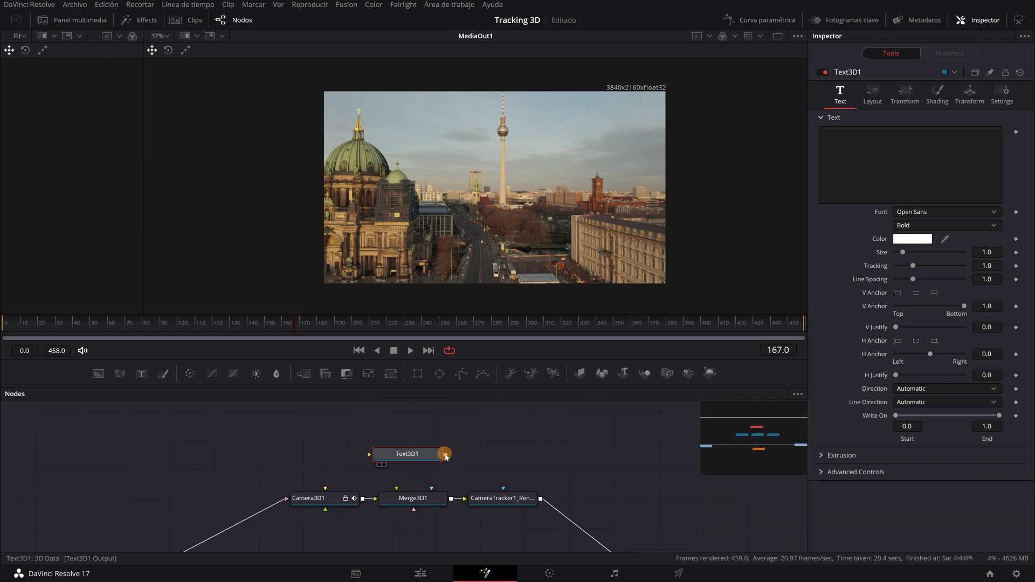
left_click_drag(421, 499, 398, 486)
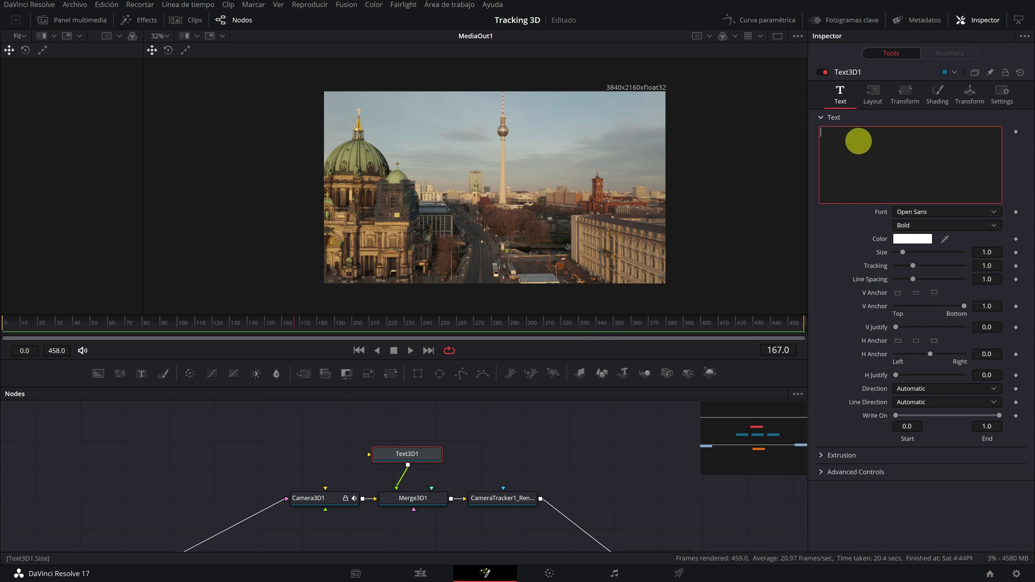
type("3d tracking")
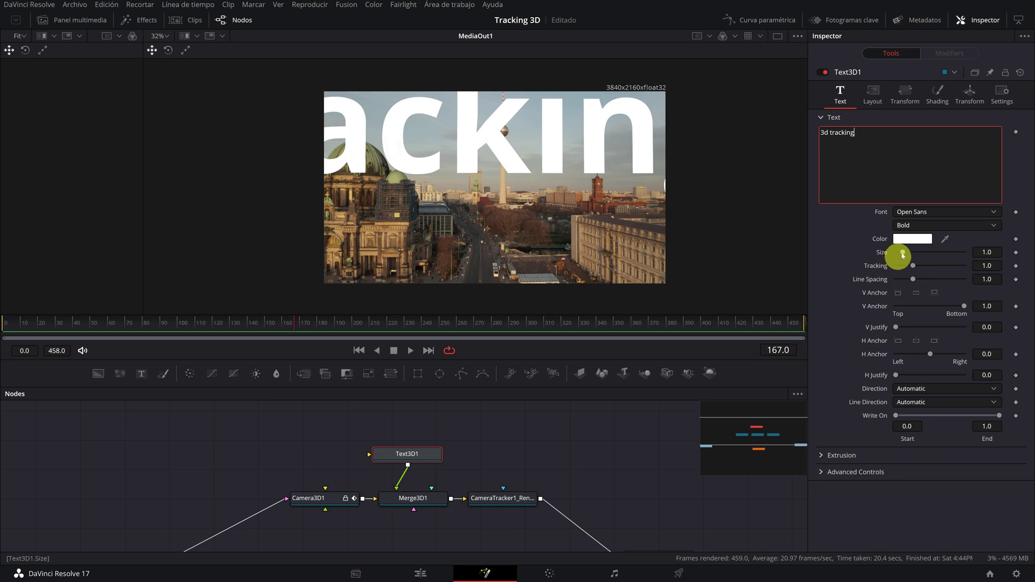
left_click_drag(987, 251, 955, 250)
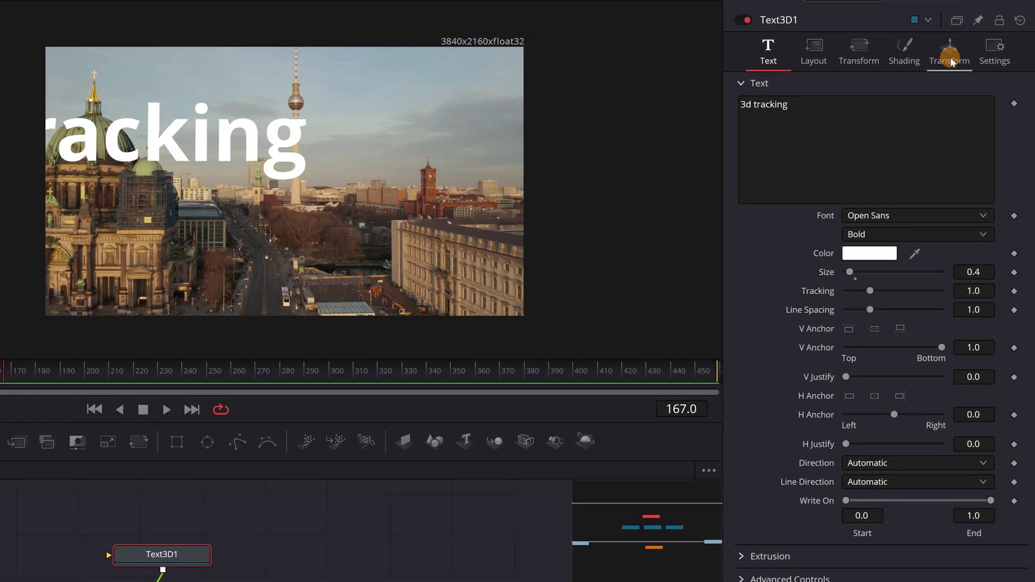
- Move the text to Translation X 0.621, Y 0.052 and shrink its size to 0.29
left_click(969, 105)
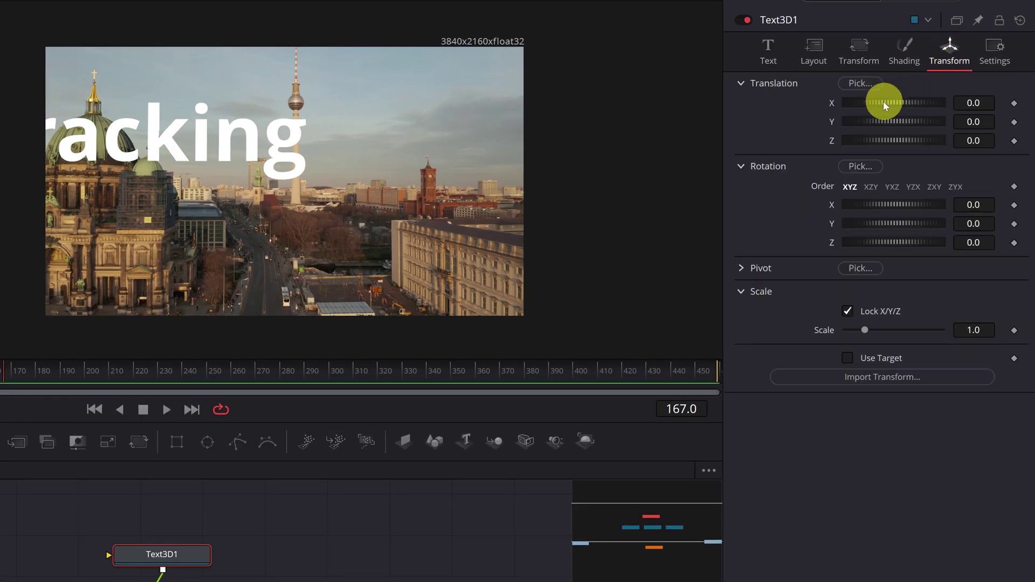
left_click_drag(868, 101, 899, 102)
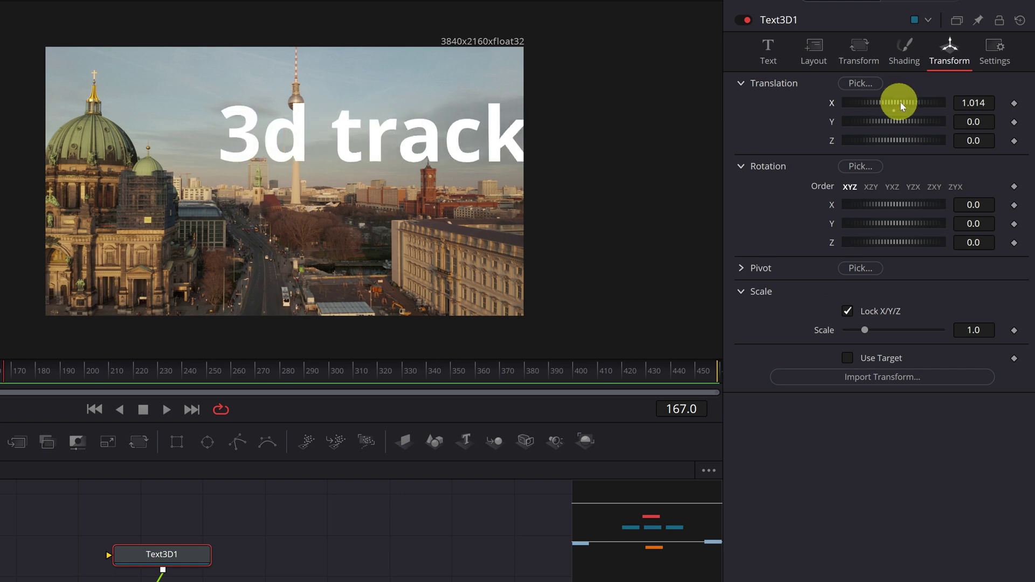
left_click_drag(974, 102, 682, 107)
mouse_move(976, 120)
left_mouse_down()
mouse_move(1016, 110)
mouse_move(975, 121)
left_mouse_up()
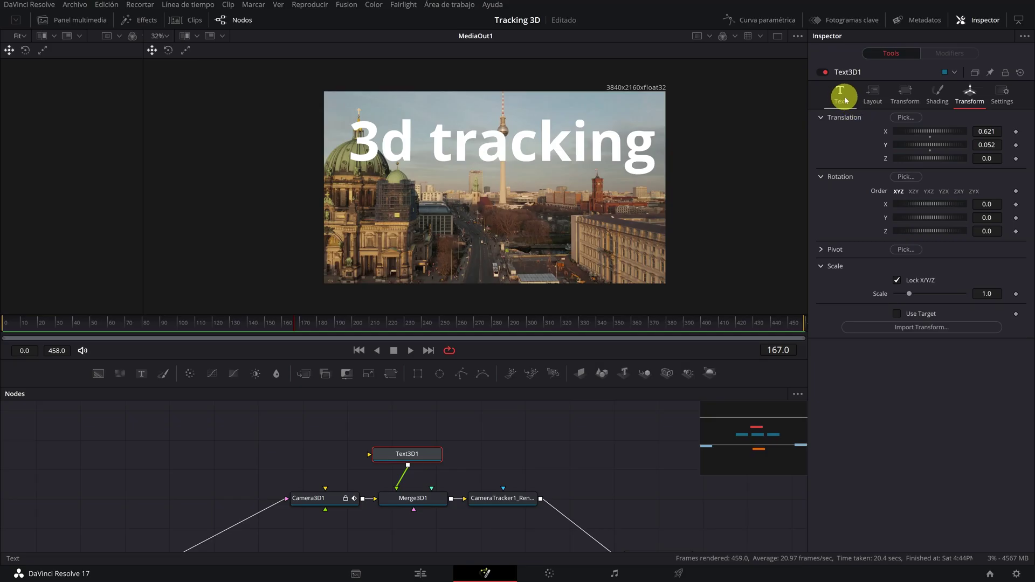
left_click(840, 93)
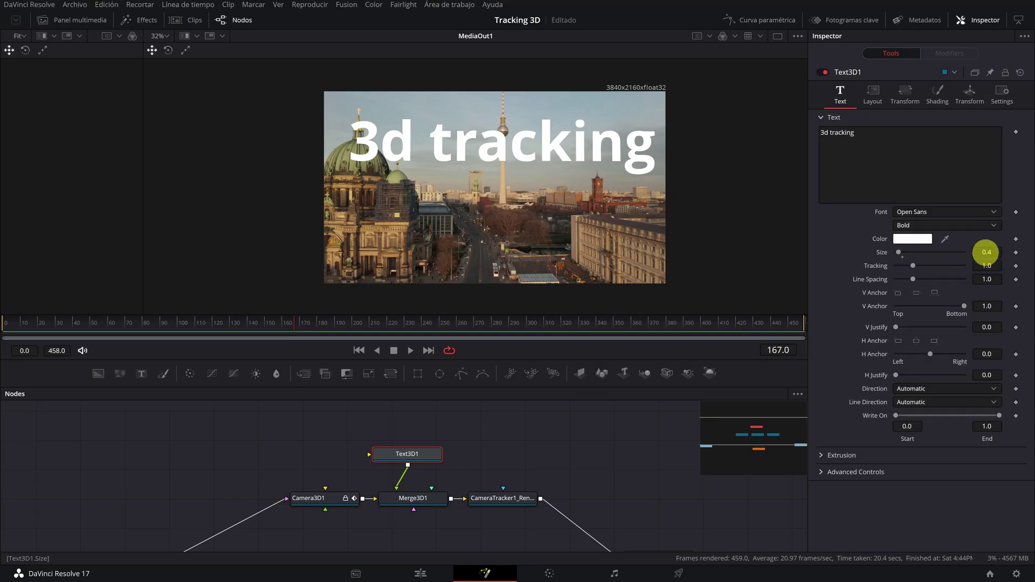
left_click_drag(986, 252, 982, 252)
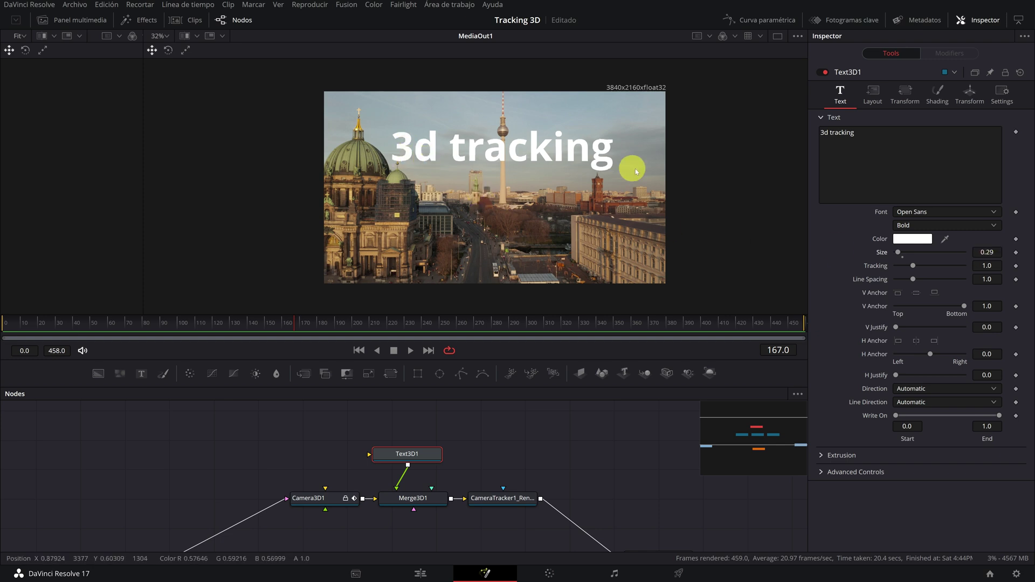
- Set the Text3D1 material opacity to 0.788
left_click(936, 98)
left_click(987, 131)
type("0.788")
key("Return")
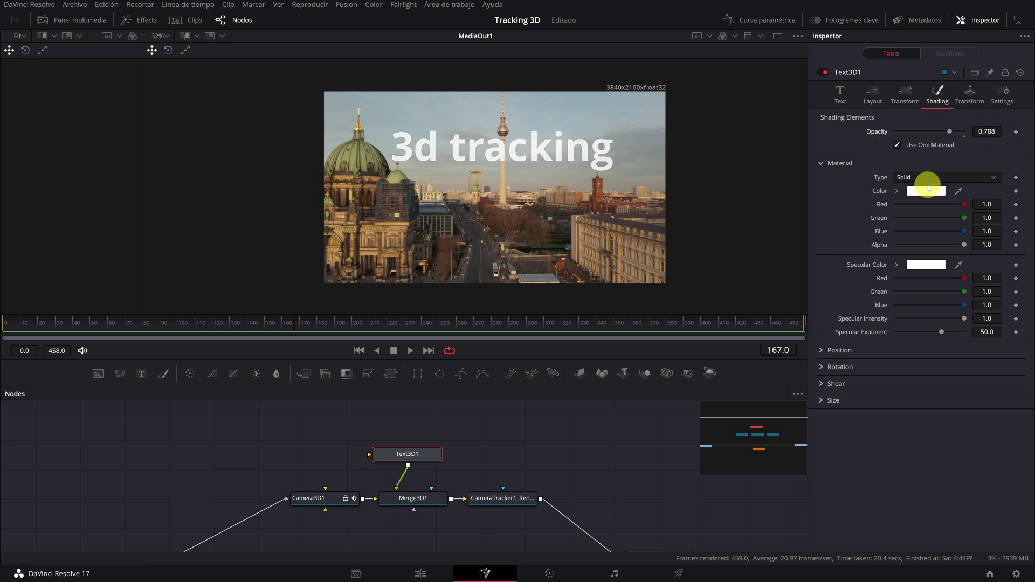
- Change the text material colour to yellow #ffd026
left_click(926, 191)
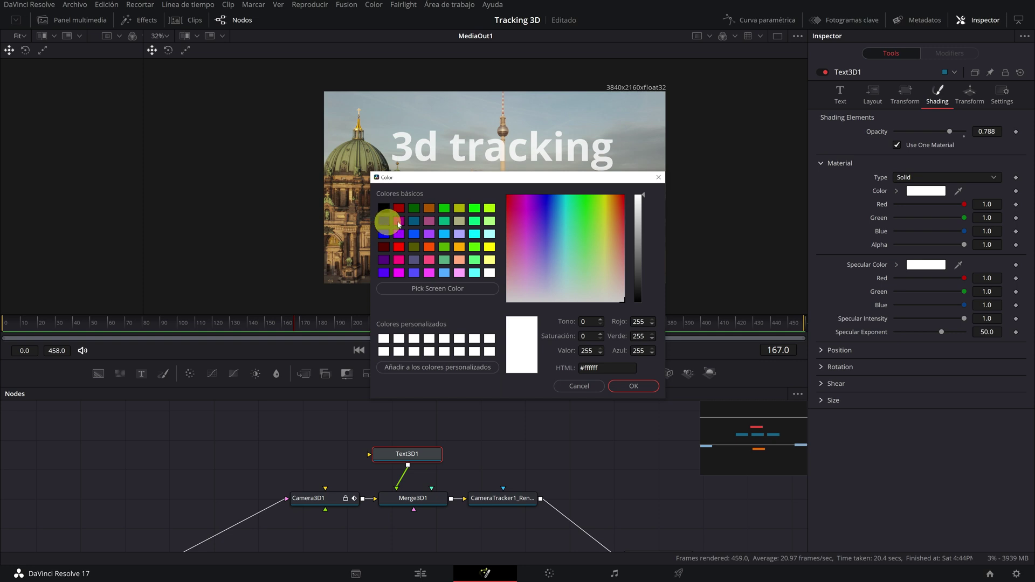
left_click_drag(597, 213, 613, 210)
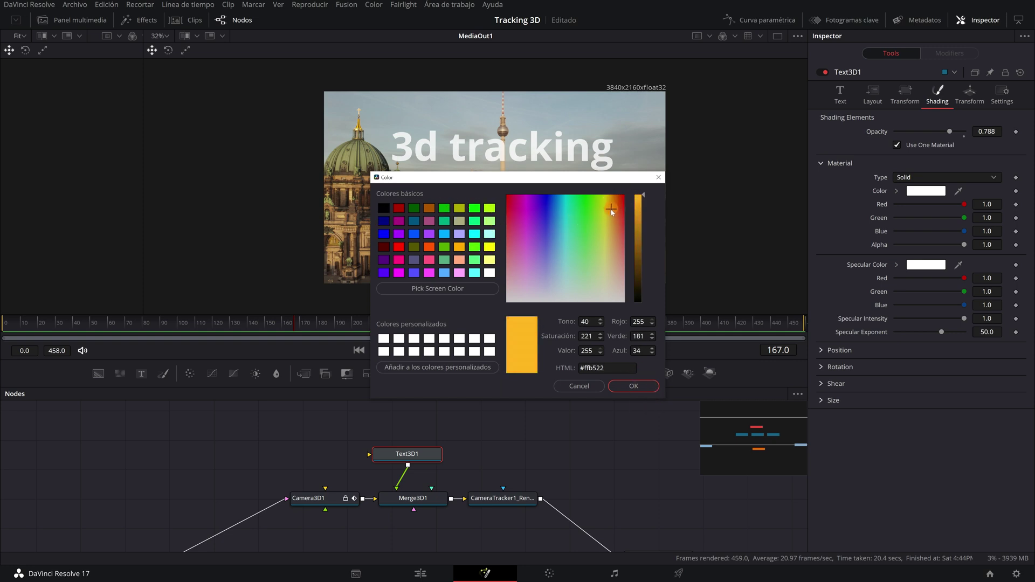
left_click(609, 211)
left_click(633, 387)
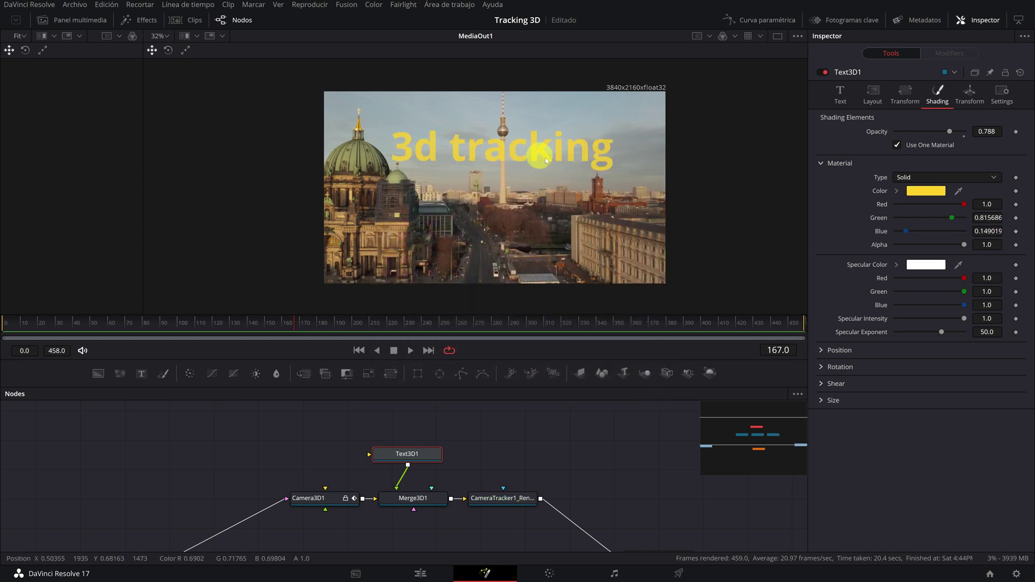
- Switch to the Edit page and scrub back toward the clip start to preview the tracked title
key("shift+4")
mouse_move(573, 380)
left_mouse_down()
mouse_move(182, 380)
mouse_move(342, 380)
left_mouse_up()
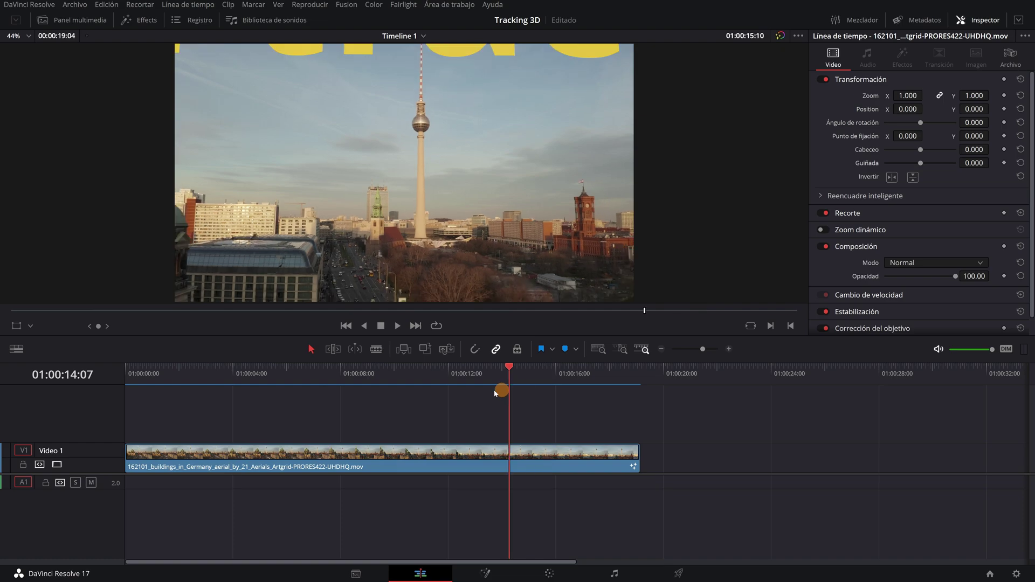